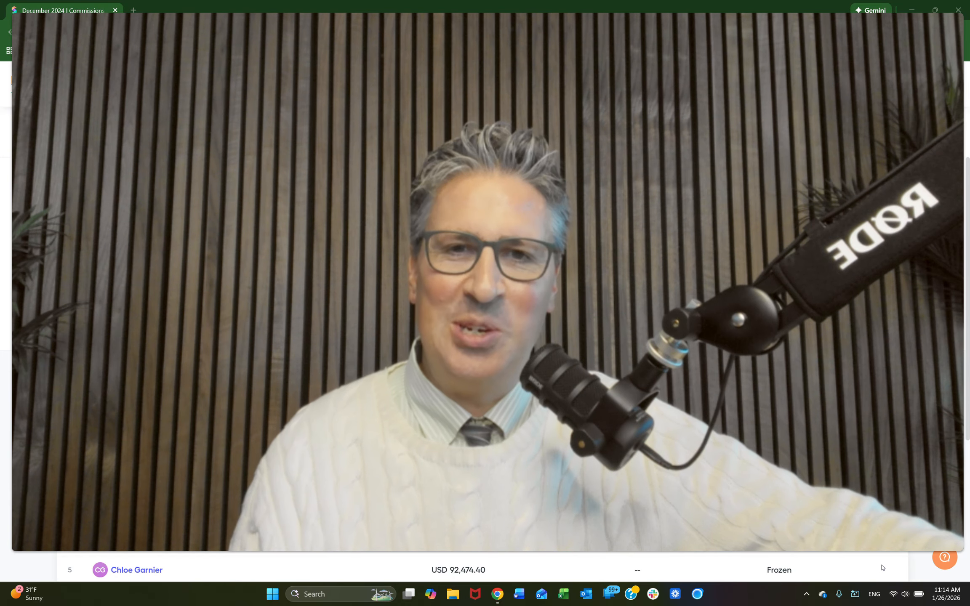
{"action": "mouse_move", "coordinate": [763, 472]}
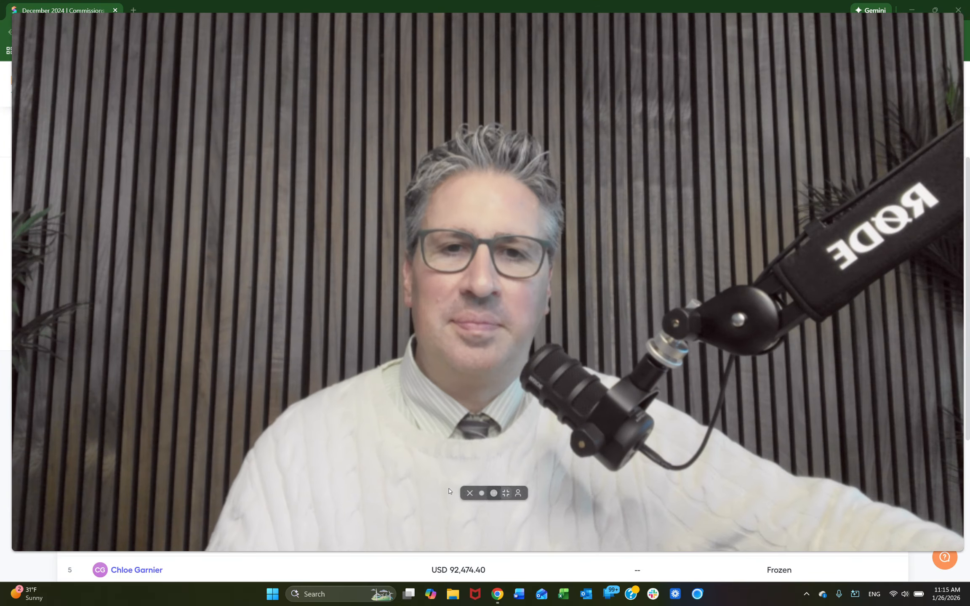
{"action": "left_click", "coordinate": [494, 493]}
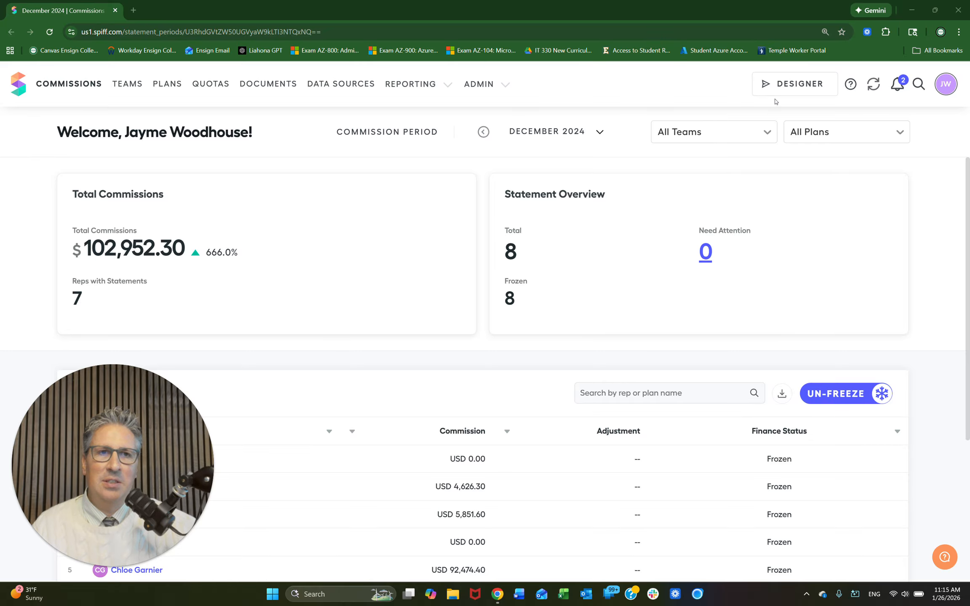
Open Designer in a separate browser tab and display the YouTubeExample_Worksheet of the YouTube Example Plan
{"action": "right_click", "coordinate": [782, 84]}
{"action": "left_click", "coordinate": [824, 100]}
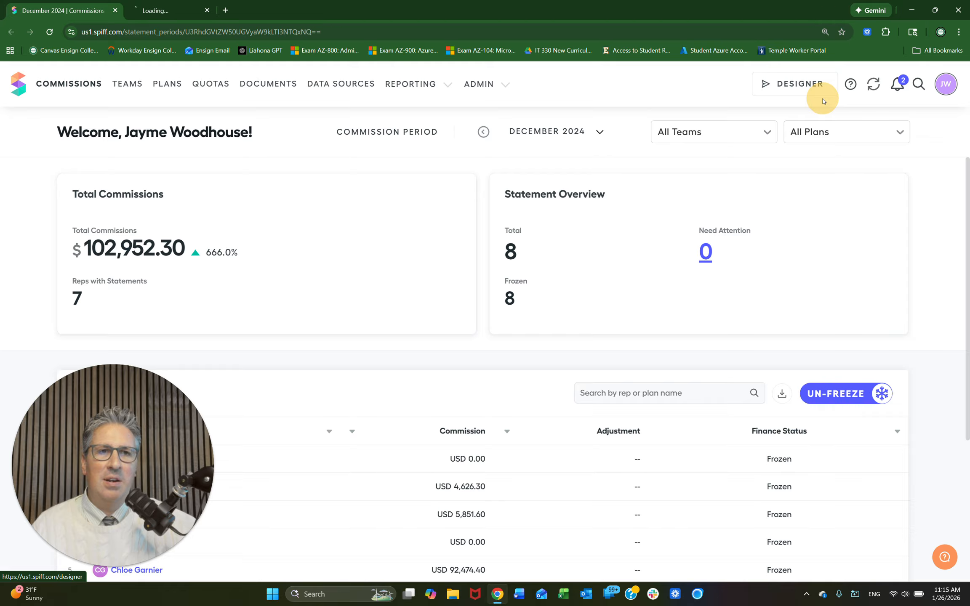
{"action": "left_click", "coordinate": [182, 10]}
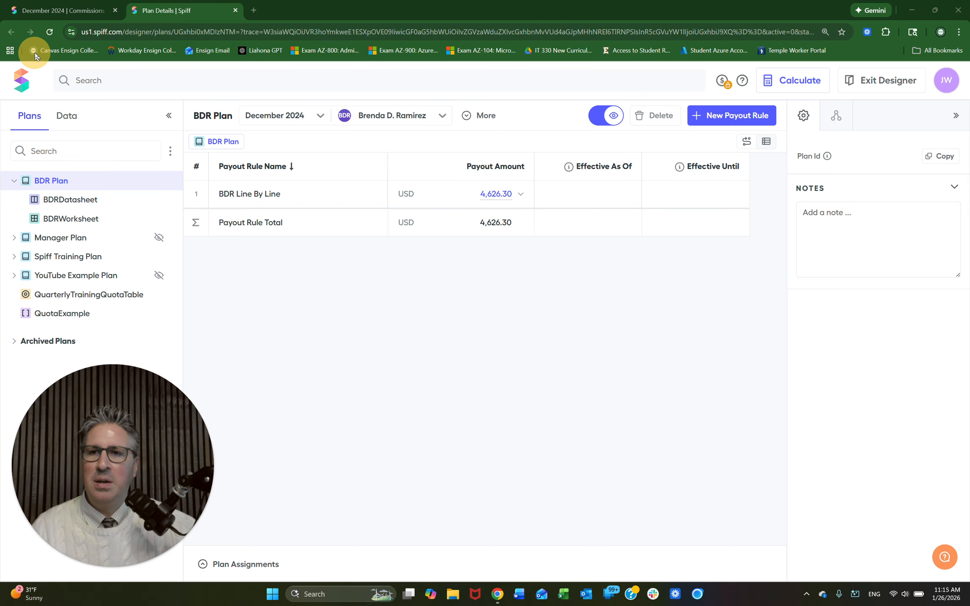
{"action": "left_click", "coordinate": [60, 278]}
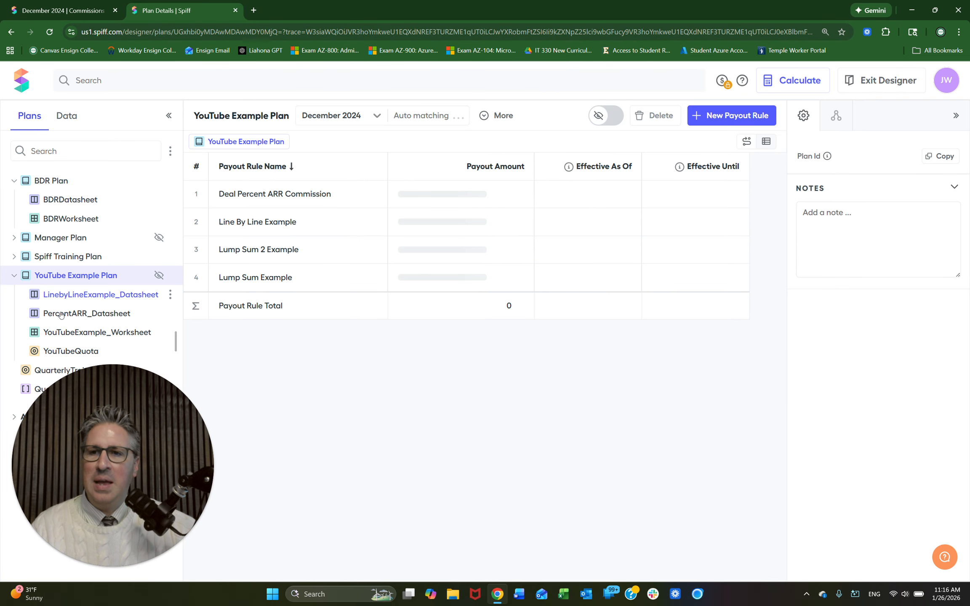
{"action": "left_click", "coordinate": [84, 337]}
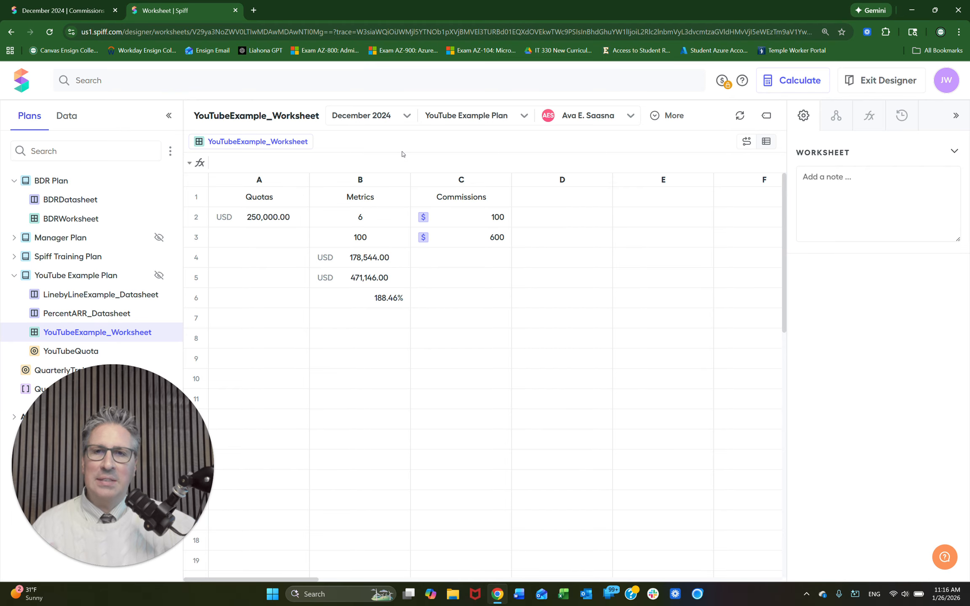
Return to the commissions overview and un-freeze the December 2024 statements
{"action": "left_click", "coordinate": [90, 12]}
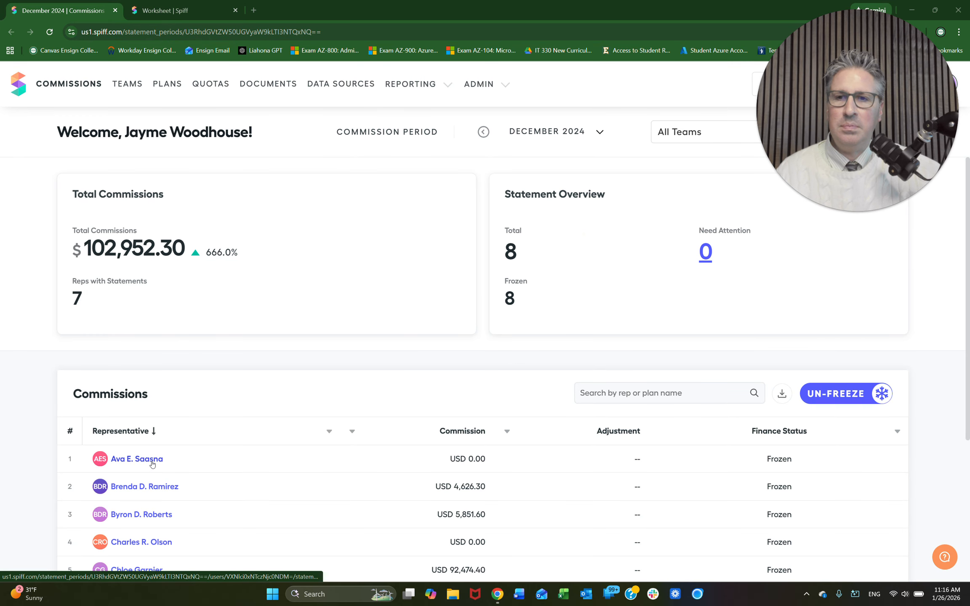
{"action": "left_click", "coordinate": [848, 400]}
{"action": "left_click", "coordinate": [459, 382]}
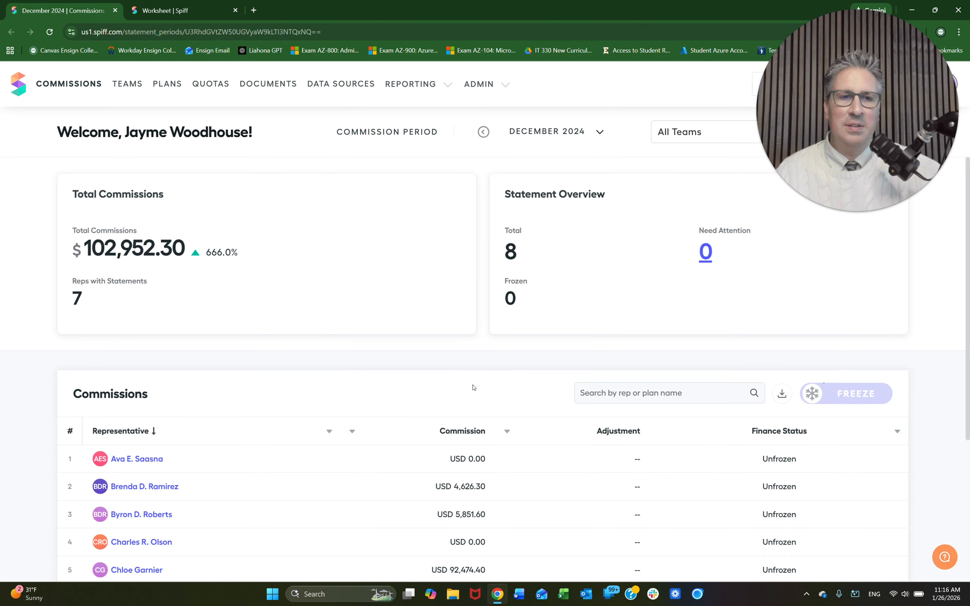
Switch the commission period to November 2024 and un-freeze its statements
{"action": "left_click", "coordinate": [483, 131]}
{"action": "left_click", "coordinate": [808, 397]}
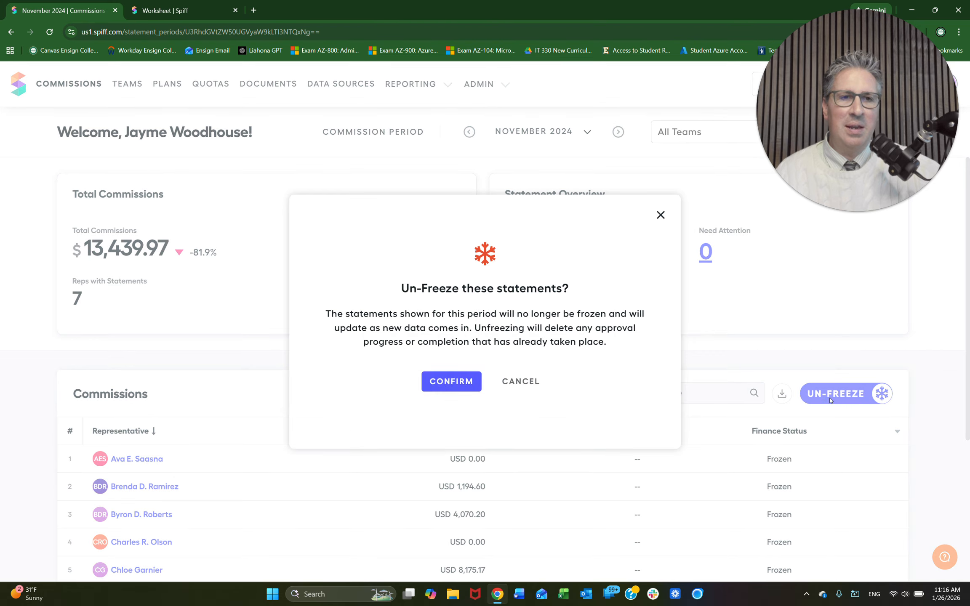
{"action": "left_click", "coordinate": [448, 382]}
Switch the commission period to October 2024 and un-freeze its statements
{"action": "left_click", "coordinate": [469, 132]}
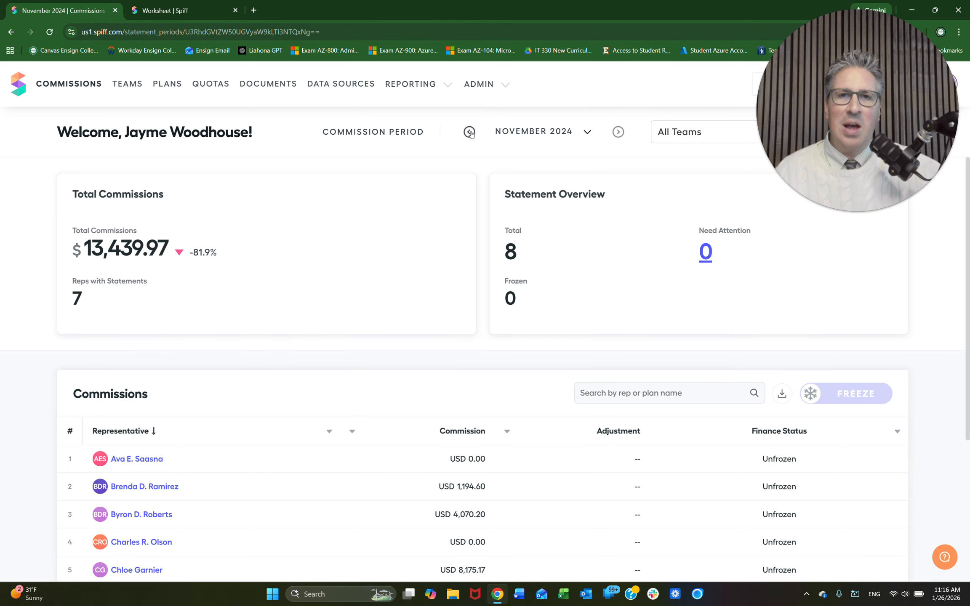
{"action": "left_click", "coordinate": [820, 398]}
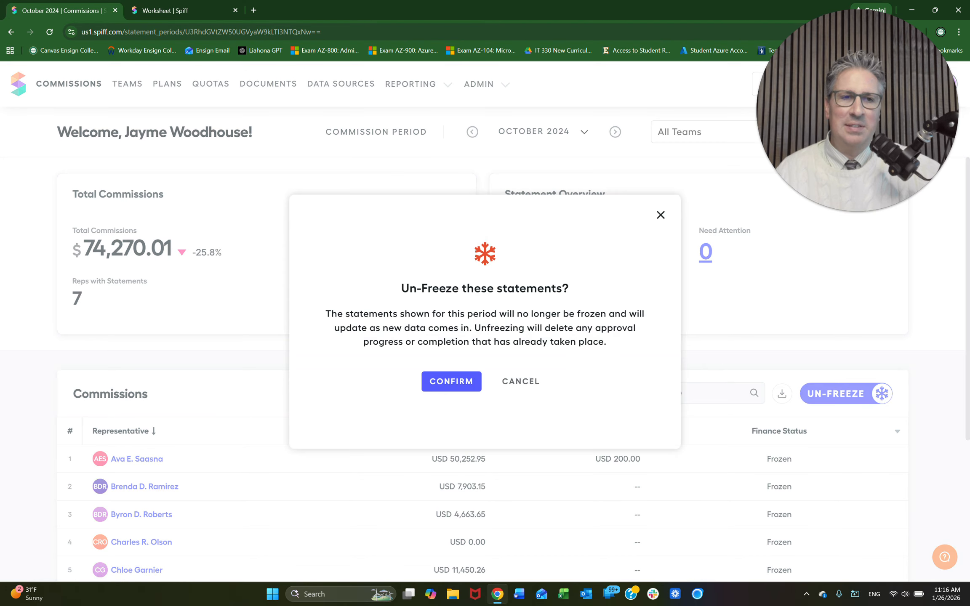
{"action": "left_click", "coordinate": [464, 385]}
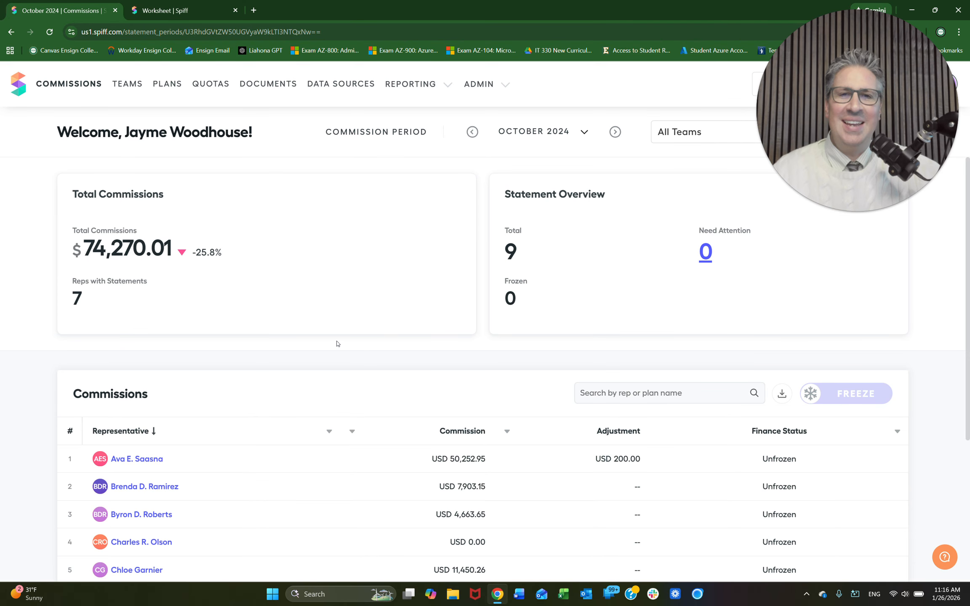
Open the first listed representative's October 2024 YouTube Example Plan statement and look over its payout rules
{"action": "left_click", "coordinate": [152, 459]}
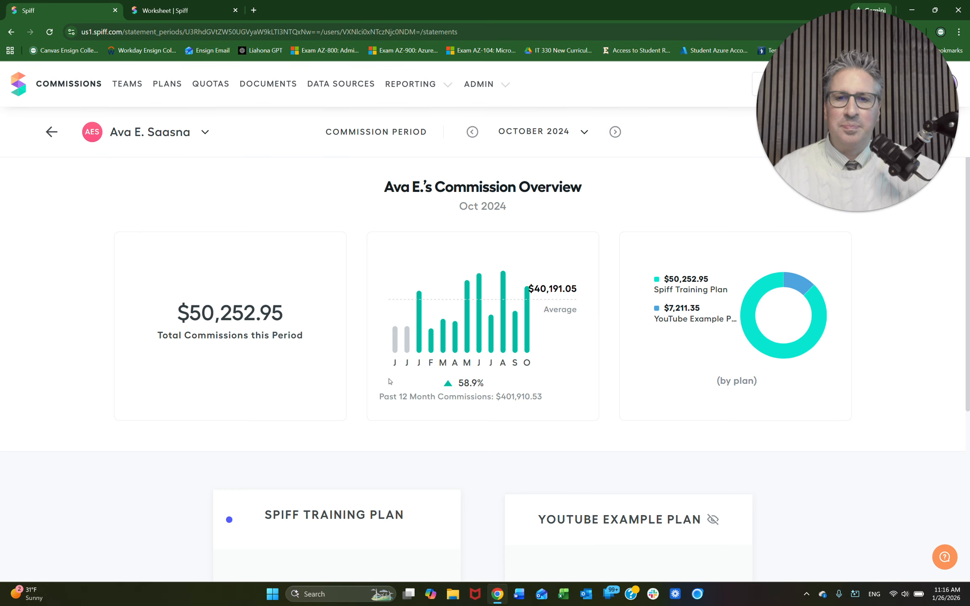
{"action": "scroll", "coordinate": [421, 472], "scroll_direction": "down", "scroll_amount": 4}
{"action": "left_click", "coordinate": [630, 503]}
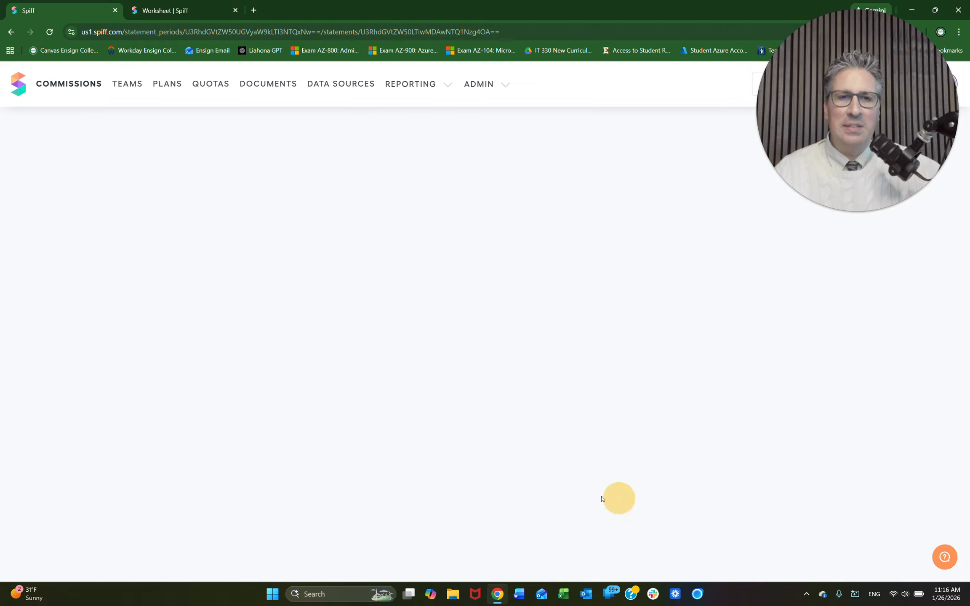
{"action": "scroll", "coordinate": [428, 327], "scroll_direction": "down", "scroll_amount": 5}
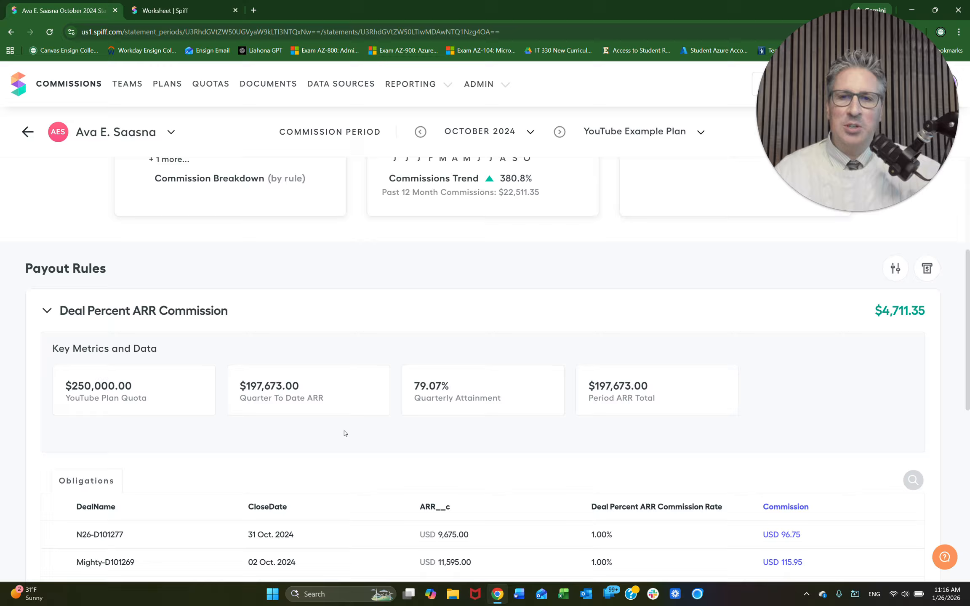
{"action": "scroll", "coordinate": [288, 399], "scroll_direction": "up", "scroll_amount": 5}
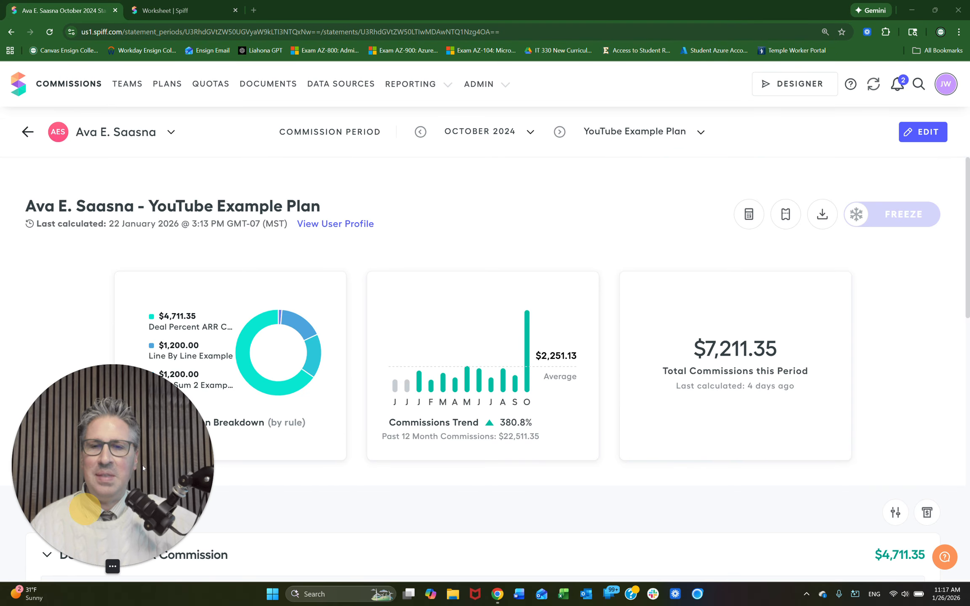
Put the statement in edit mode and reorder its tiles to Total Commissions, Commission Breakdown, Commissions Trend
{"action": "left_click", "coordinate": [924, 131]}
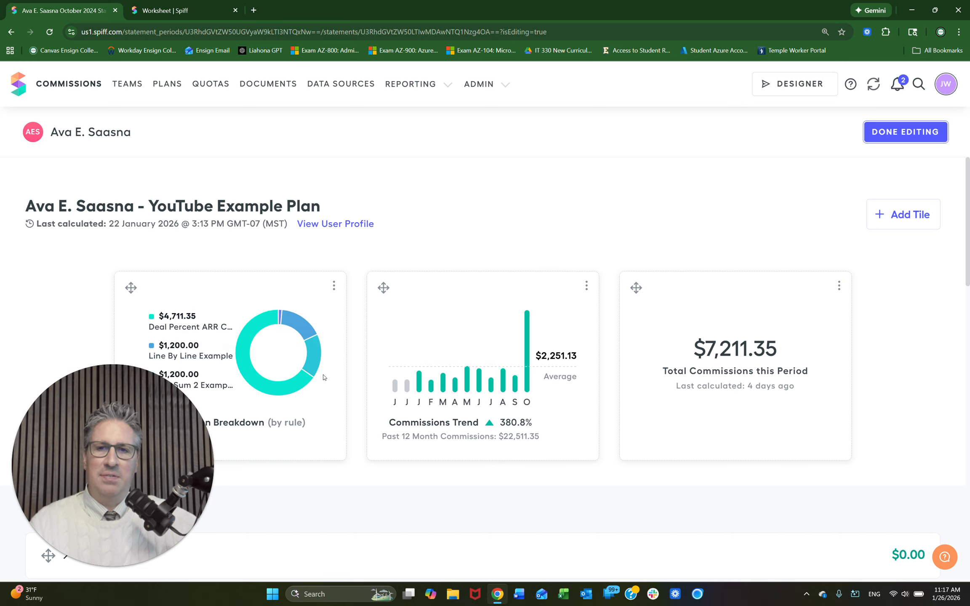
{"action": "left_click", "coordinate": [334, 286]}
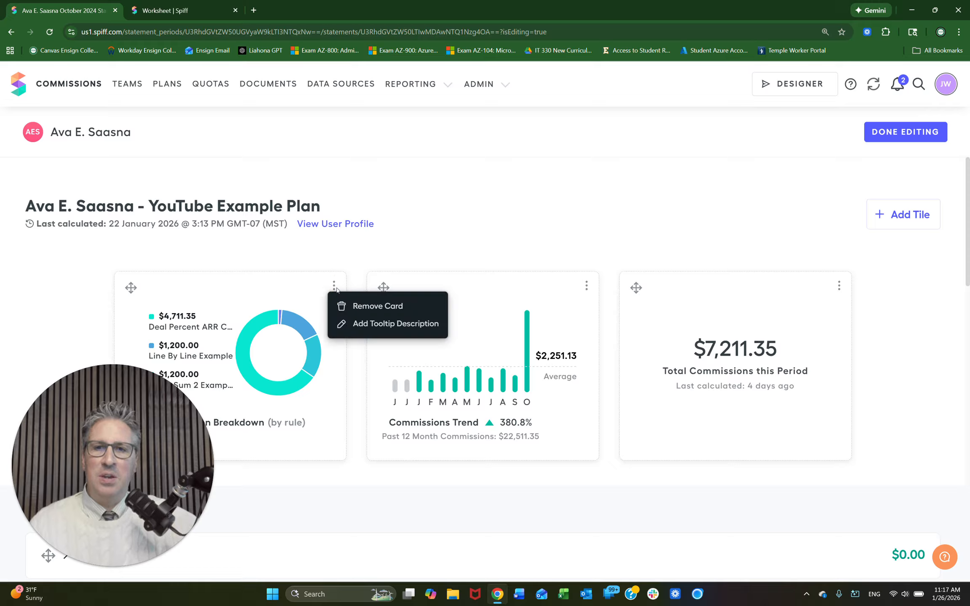
{"action": "left_click", "coordinate": [298, 289]}
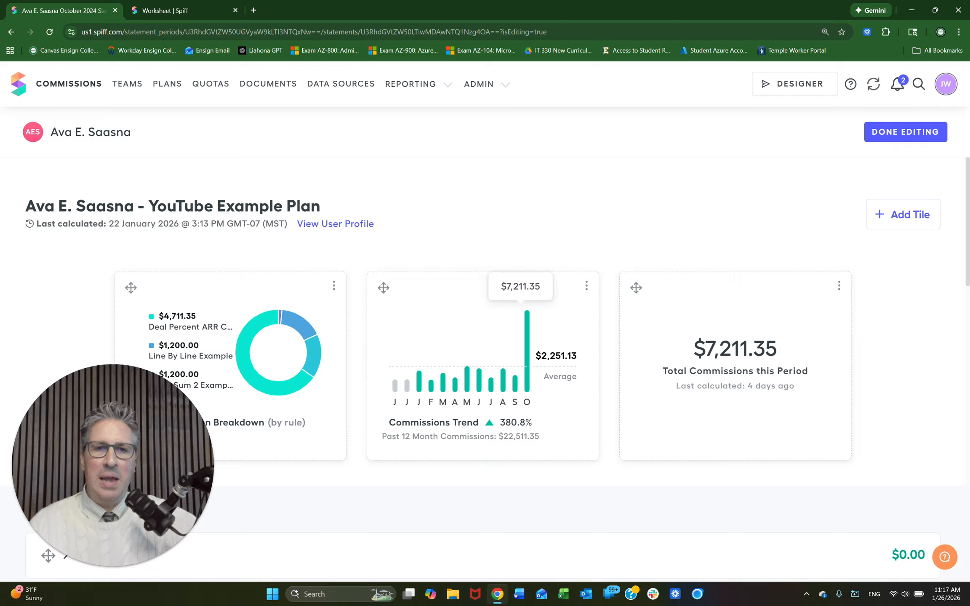
{"action": "left_click_drag", "start_coordinate": [384, 287], "coordinate": [591, 290]}
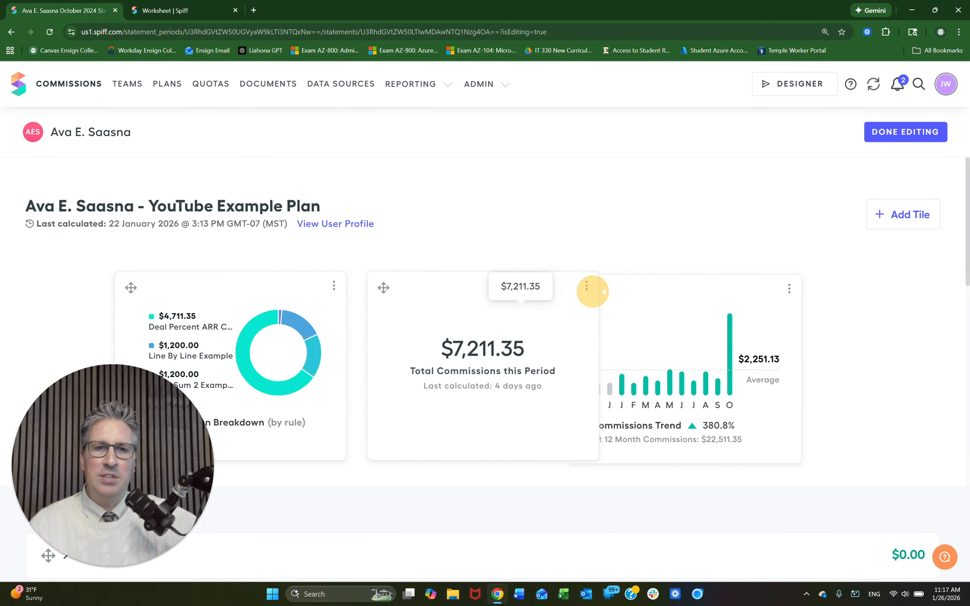
{"action": "left_click_drag", "start_coordinate": [383, 288], "coordinate": [139, 287]}
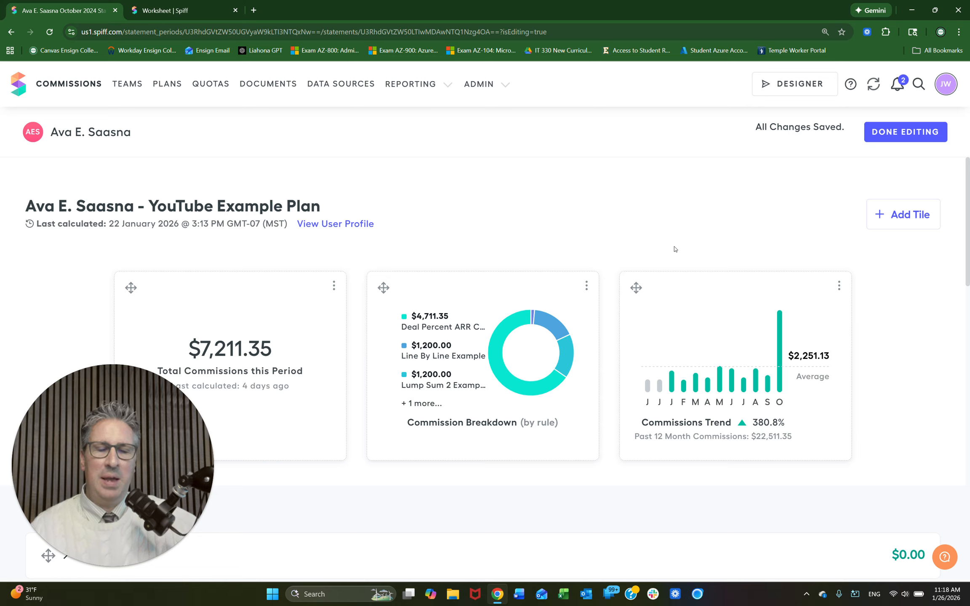
Start a new metric card on the statement with the Custom metric type and open its field choices
{"action": "left_click", "coordinate": [900, 216]}
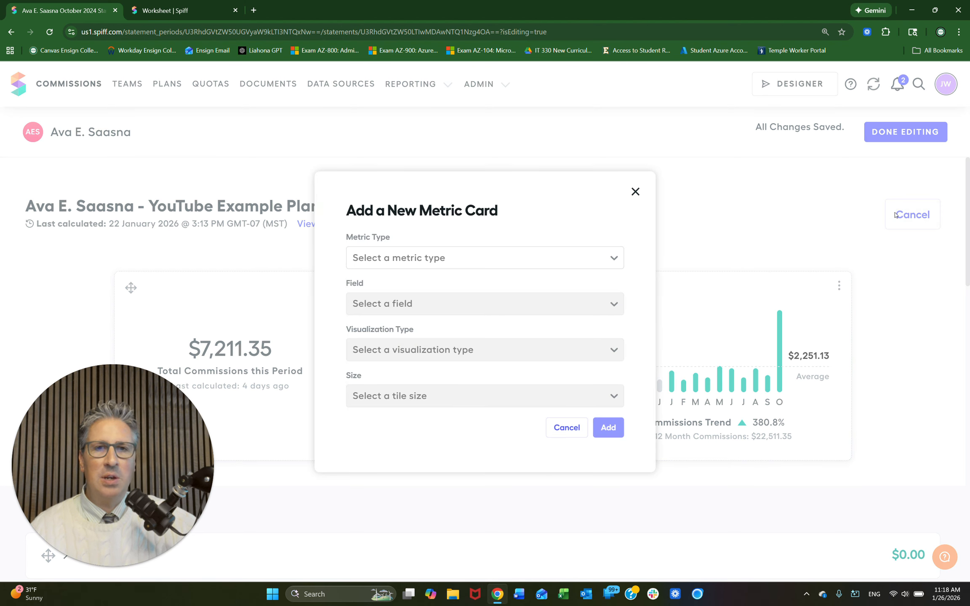
{"action": "left_click", "coordinate": [479, 256]}
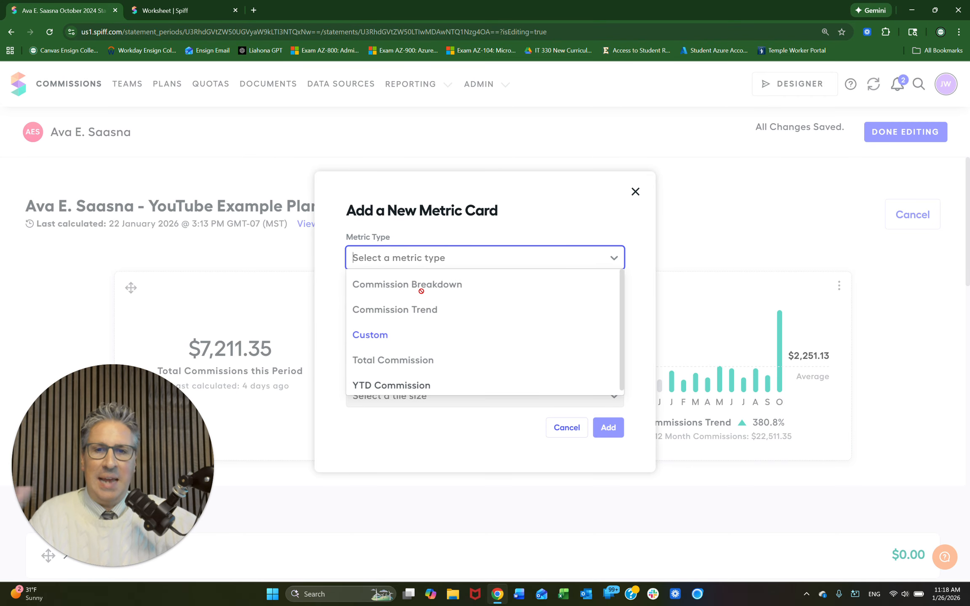
{"action": "left_click", "coordinate": [382, 335]}
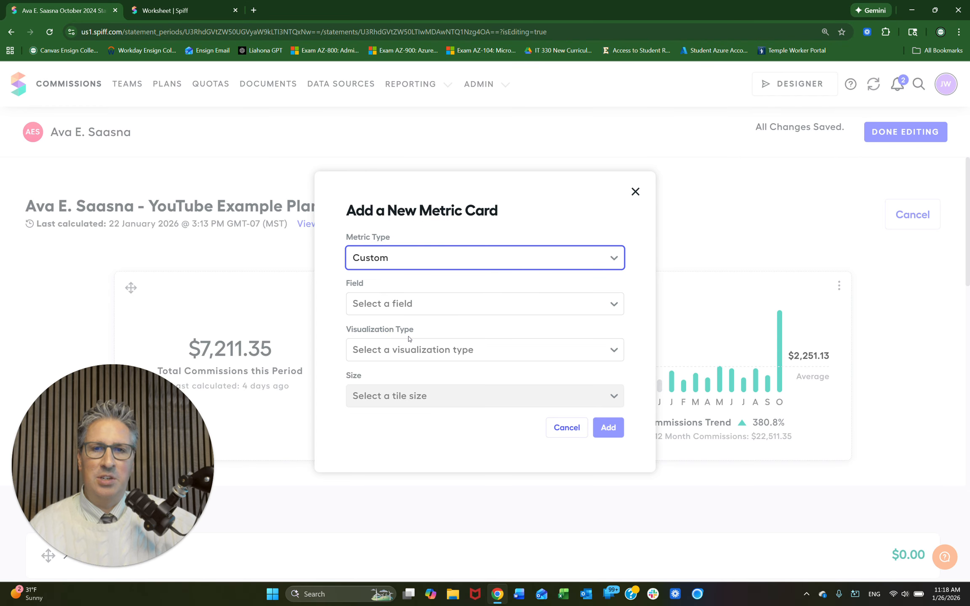
{"action": "left_click", "coordinate": [452, 309]}
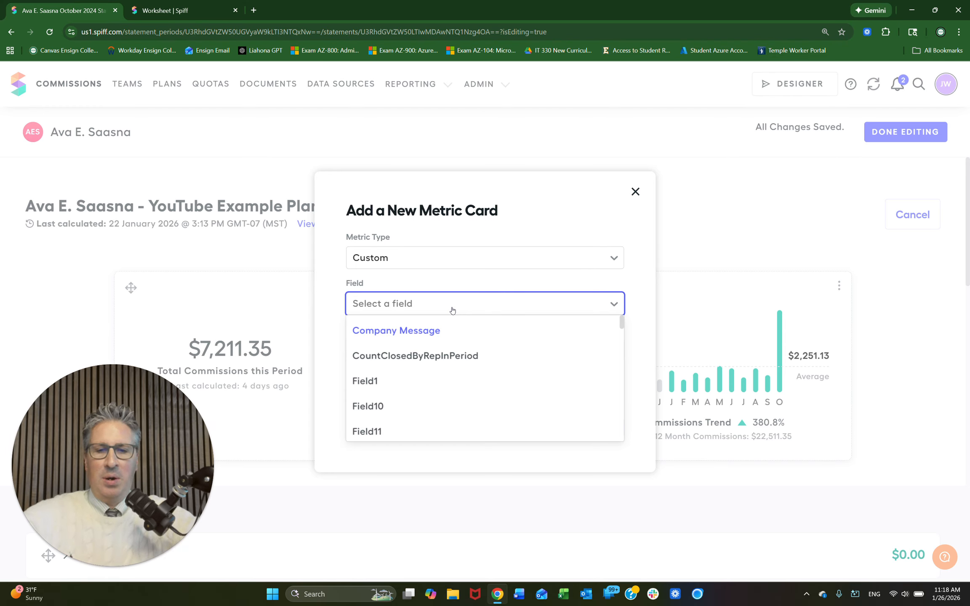
{"action": "type", "text": "yout"}
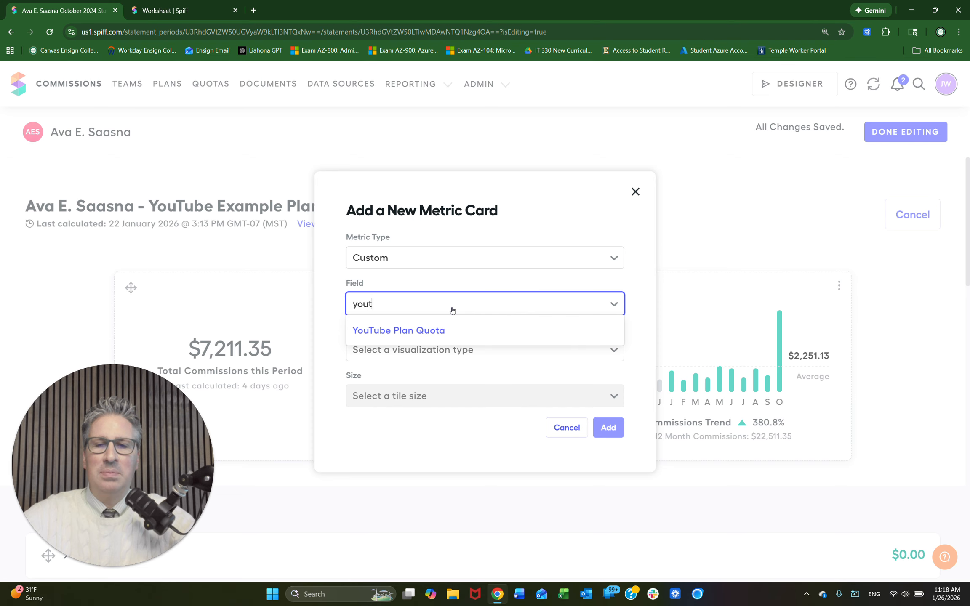
{"action": "key", "text": "BackSpace"}
{"action": "key", "text": "BackSpace"}
{"action": "key", "text": "BackSpace"}
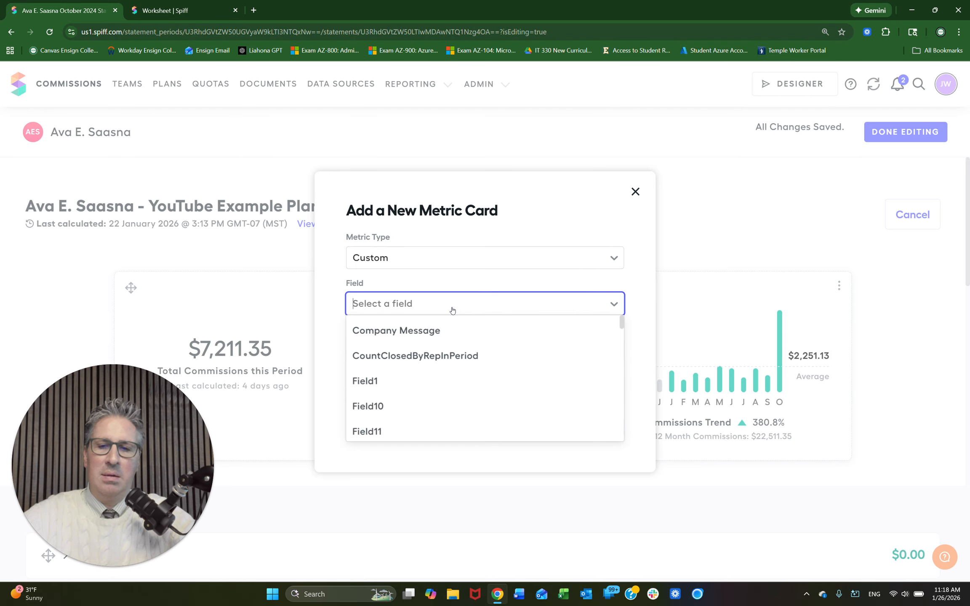
Add the custom metric card for the QTD ARR field with Single Value visualization and Regular size
{"action": "type", "text": "qtd"}
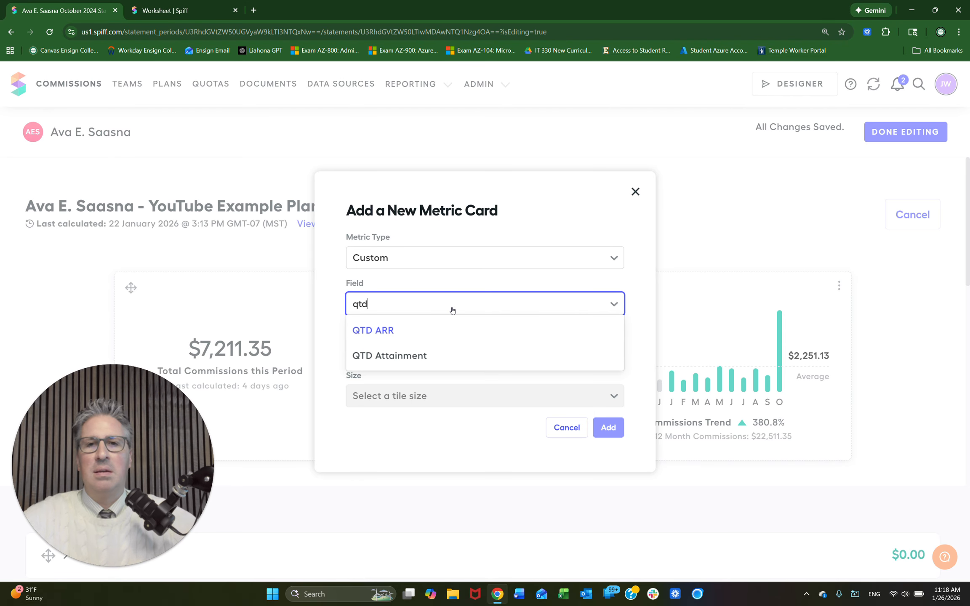
{"action": "left_click", "coordinate": [386, 332]}
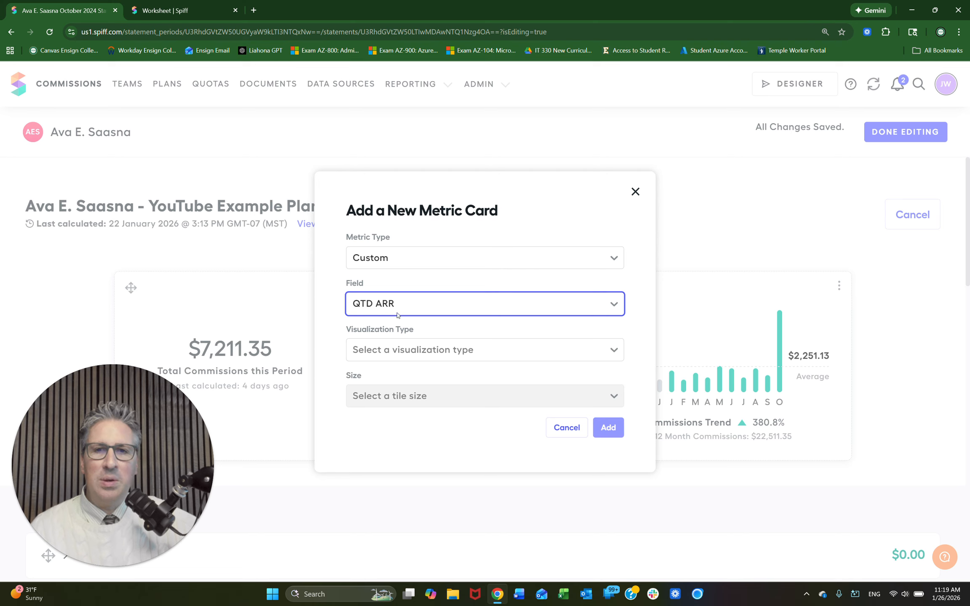
{"action": "left_click", "coordinate": [418, 352]}
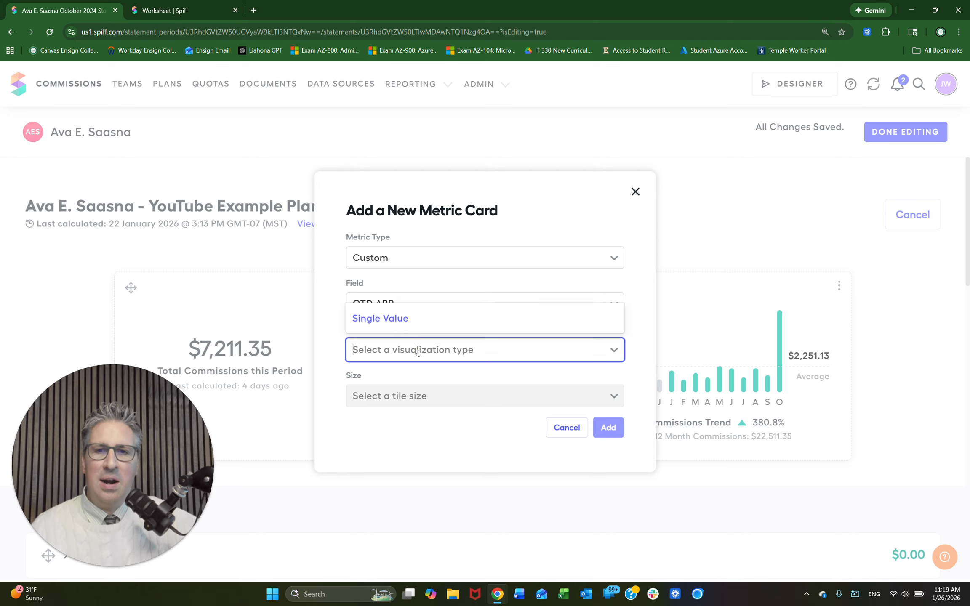
{"action": "left_click", "coordinate": [404, 318]}
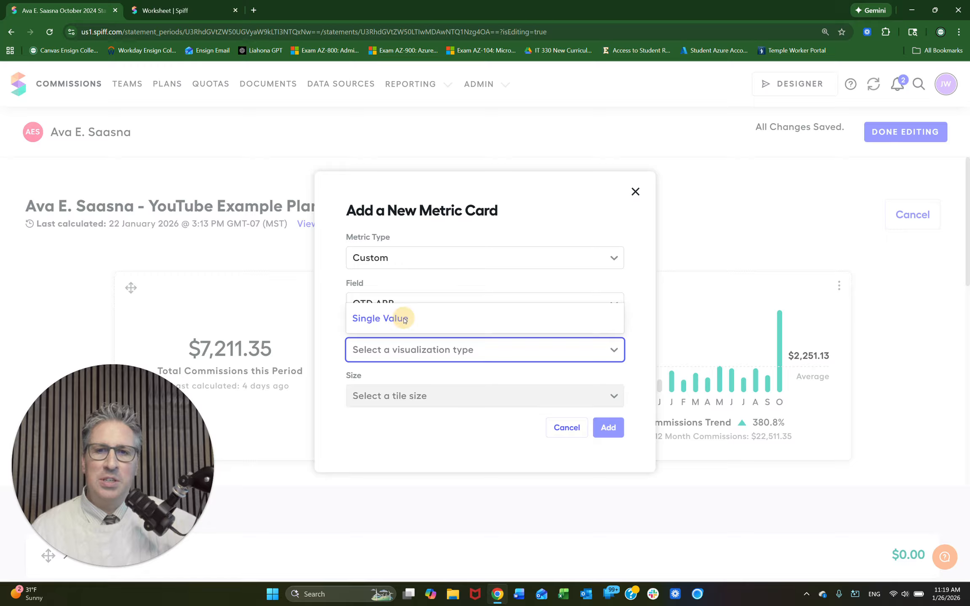
{"action": "left_click", "coordinate": [429, 407]}
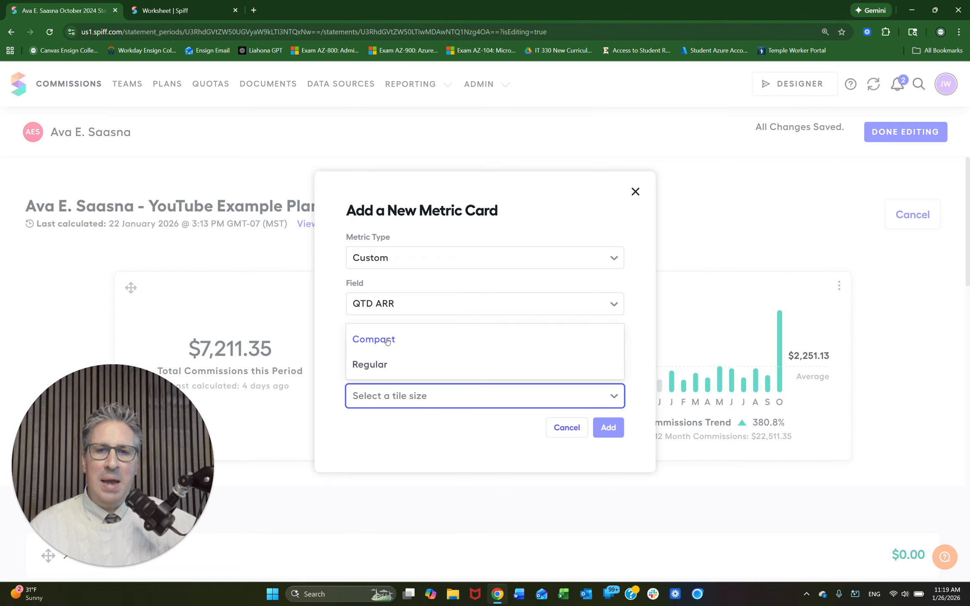
{"action": "left_click", "coordinate": [387, 367]}
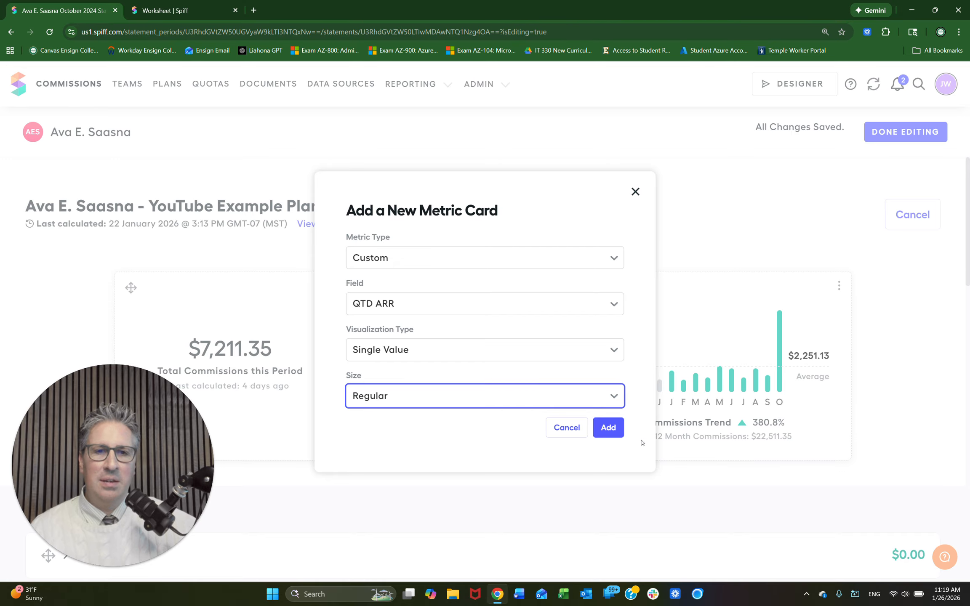
{"action": "left_click", "coordinate": [608, 427]}
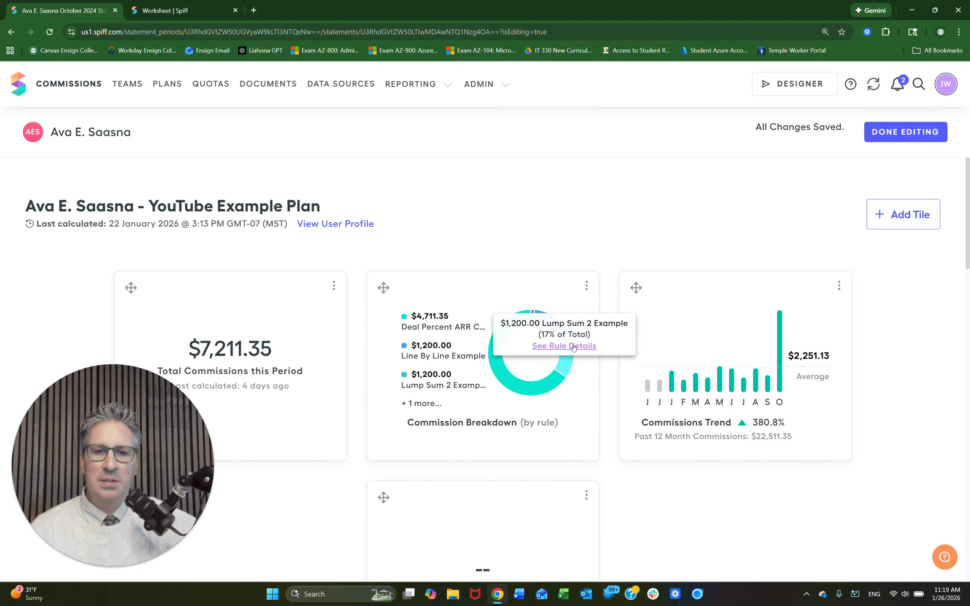
{"action": "scroll", "coordinate": [573, 346], "scroll_direction": "down", "scroll_amount": 3}
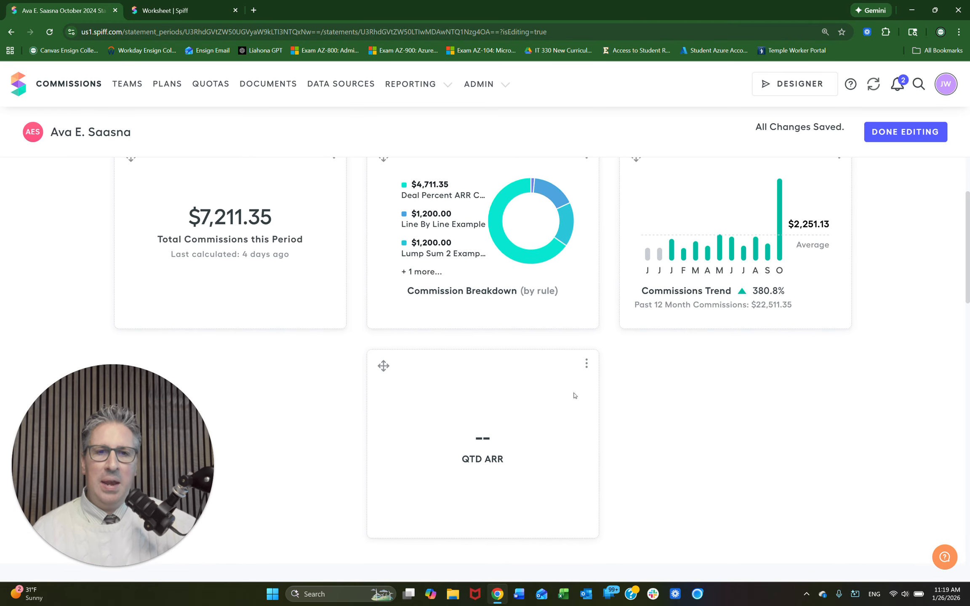
Start another new metric card on the statement with the Custom metric type and open its field choices
{"action": "scroll", "coordinate": [574, 395], "scroll_direction": "down", "scroll_amount": 1}
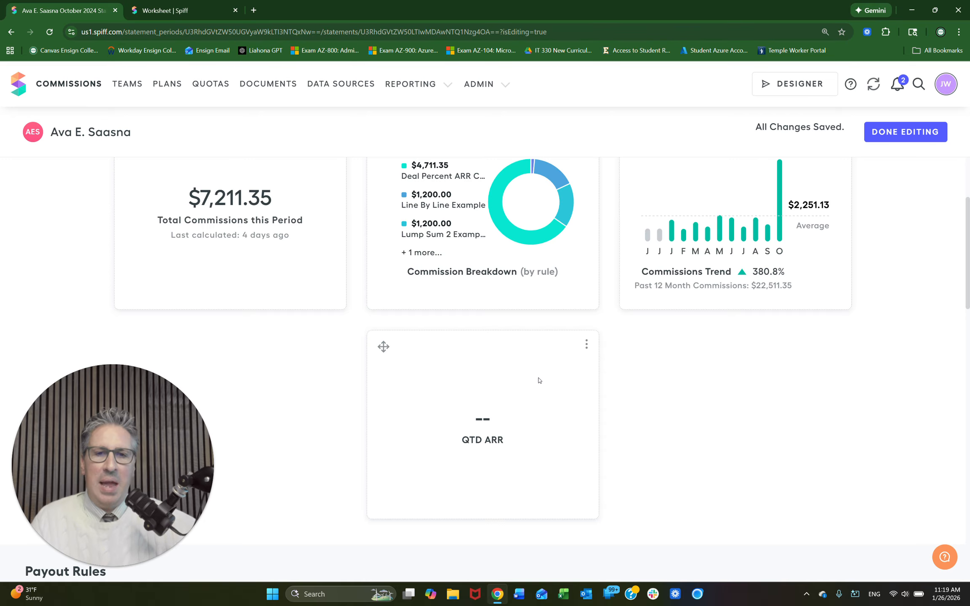
{"action": "scroll", "coordinate": [540, 381], "scroll_direction": "down", "scroll_amount": 5}
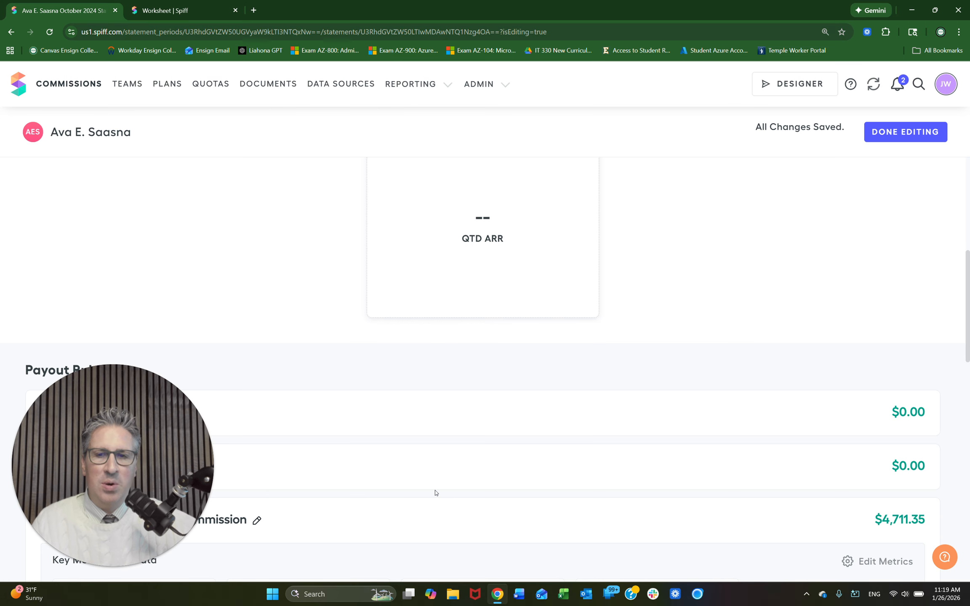
{"action": "scroll", "coordinate": [436, 493], "scroll_direction": "up", "scroll_amount": 5}
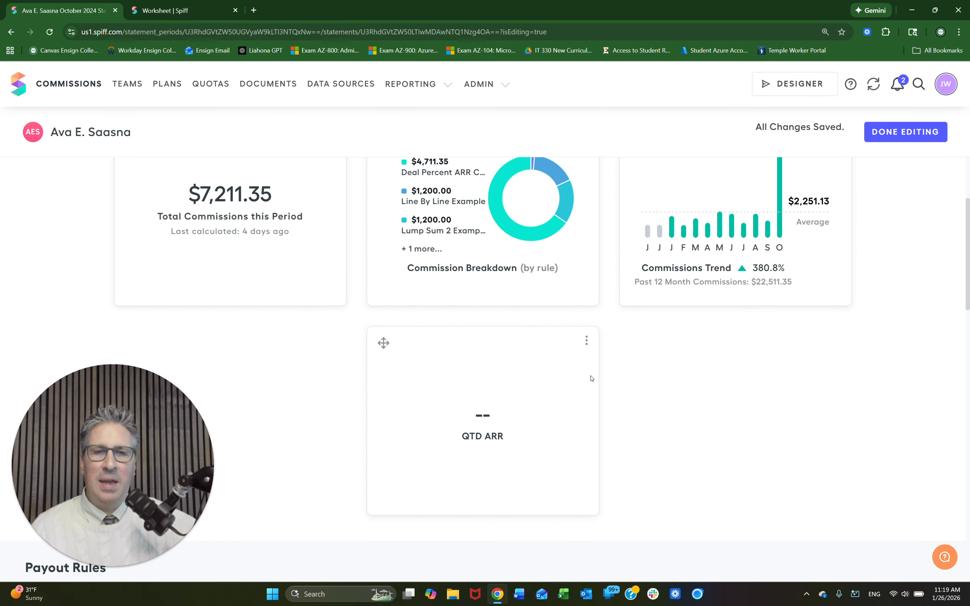
{"action": "scroll", "coordinate": [591, 379], "scroll_direction": "up", "scroll_amount": 3}
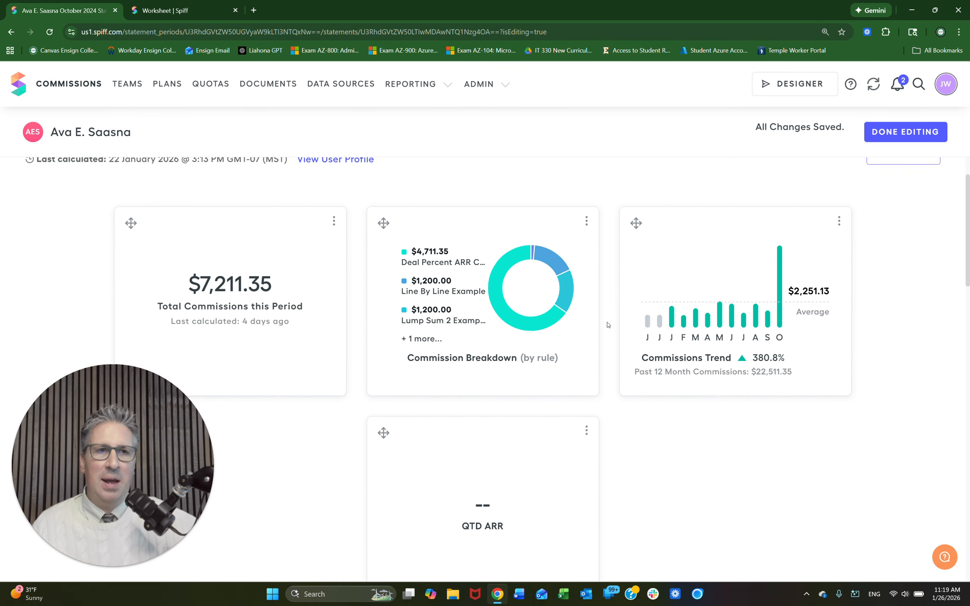
{"action": "scroll", "coordinate": [678, 265], "scroll_direction": "up", "scroll_amount": 3}
{"action": "left_click", "coordinate": [905, 208]}
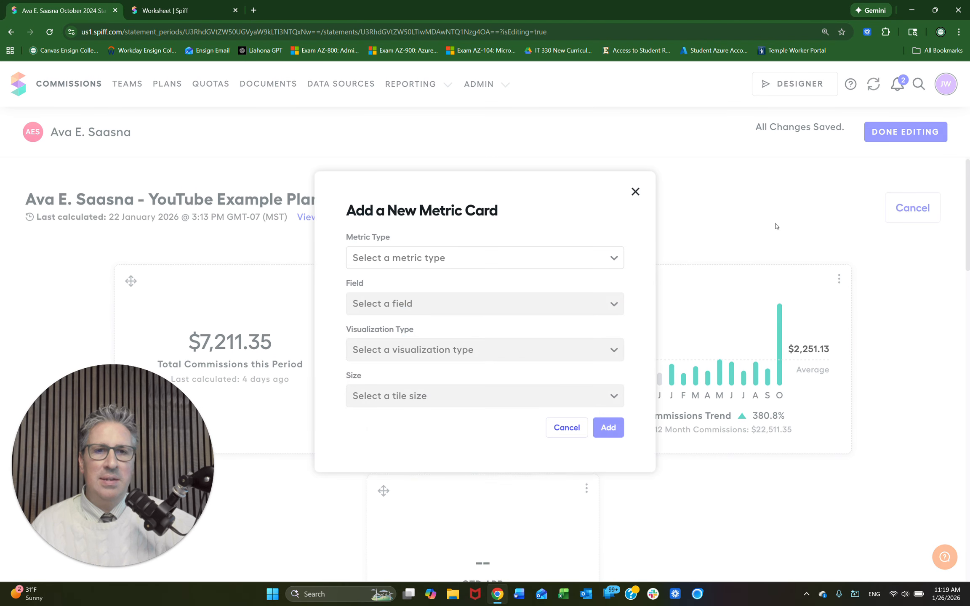
{"action": "left_click", "coordinate": [448, 259]}
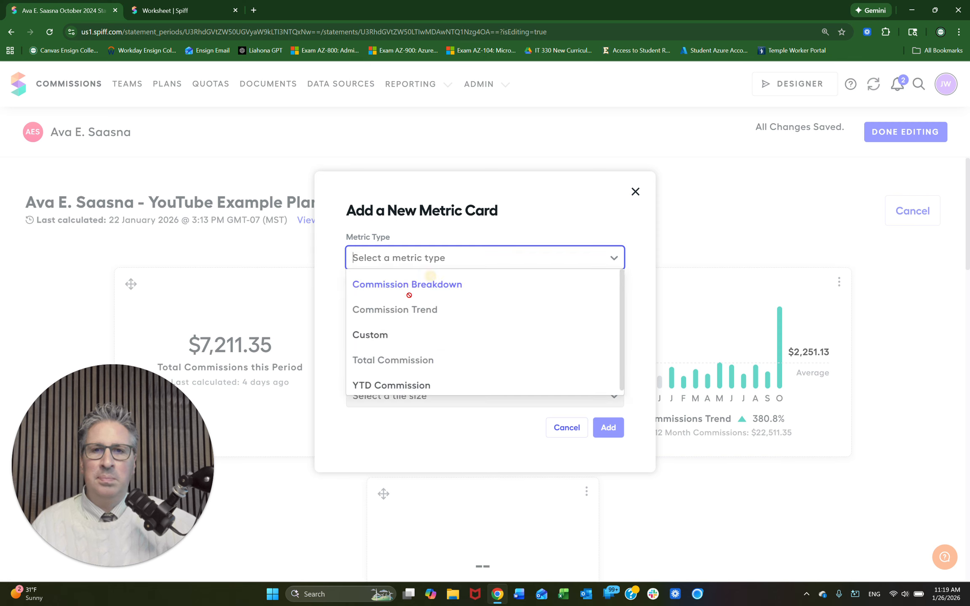
{"action": "left_click", "coordinate": [384, 336]}
{"action": "left_click", "coordinate": [410, 310]}
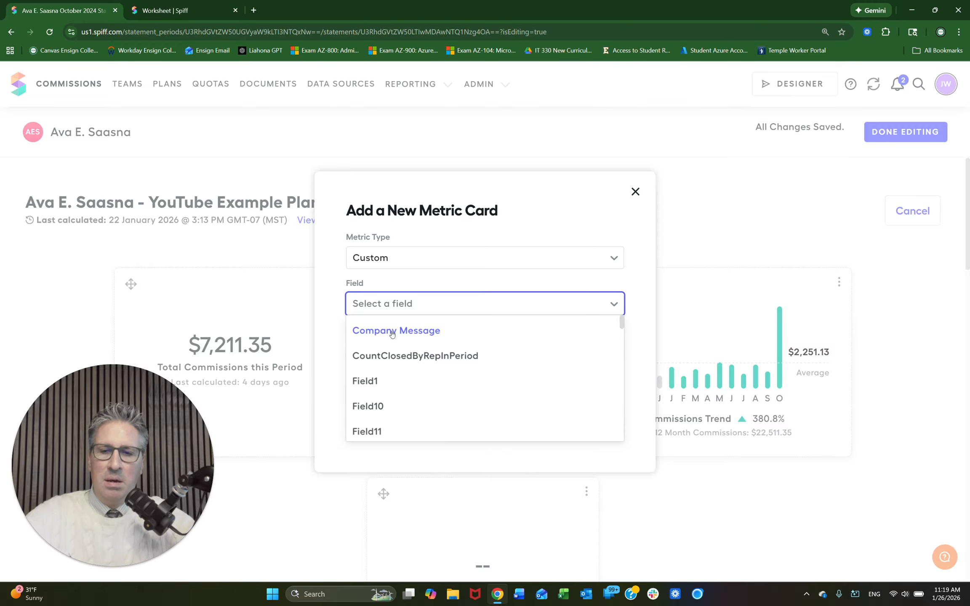
Search the new card's field choices for "qtd" and for "attain" to compare the available attainment fields
{"action": "type", "text": "qtda"}
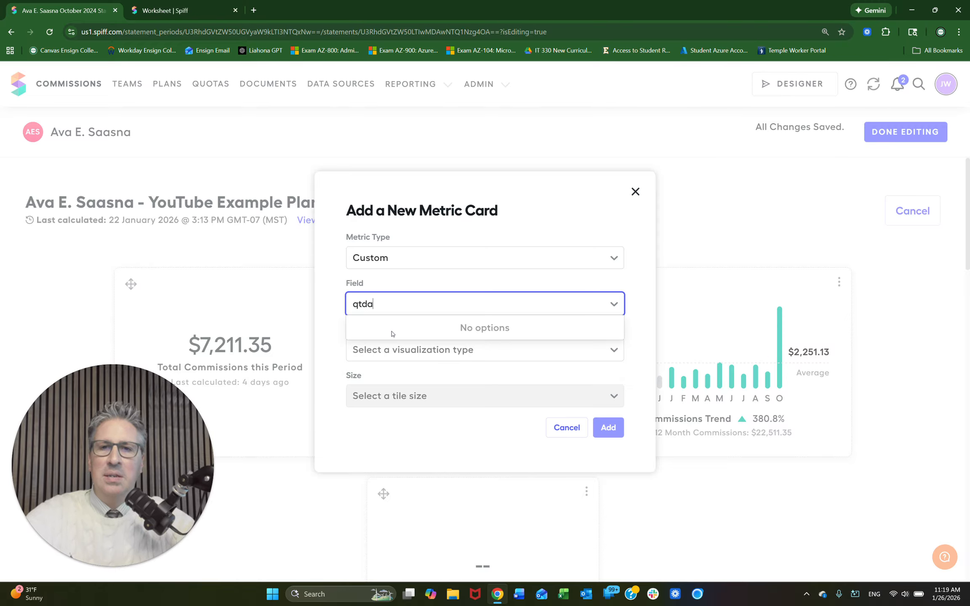
{"action": "key", "text": "BackSpace"}
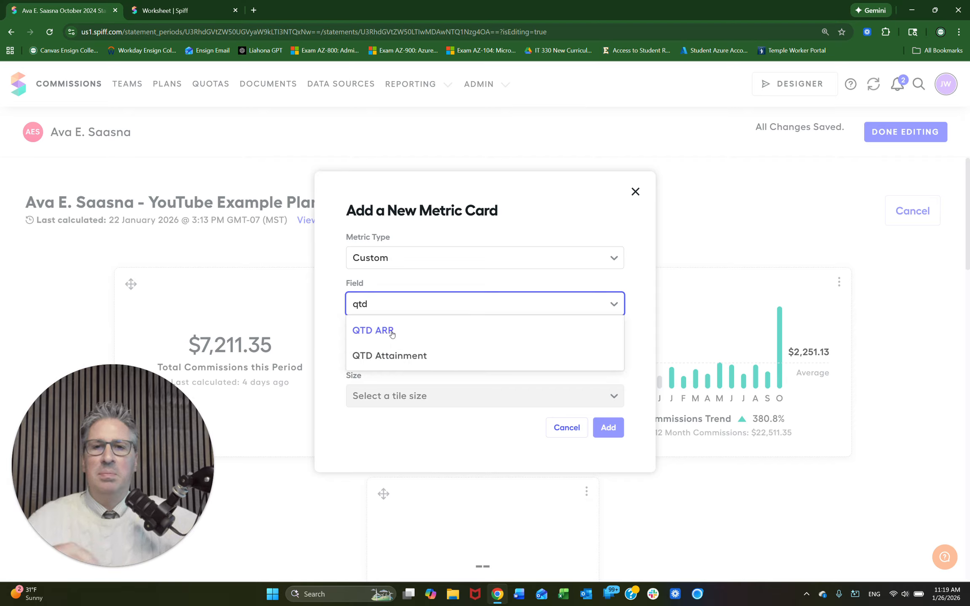
{"action": "key", "text": "BackSpace"}
{"action": "key", "text": "BackSpace"}
{"action": "key", "text": "BackSpace"}
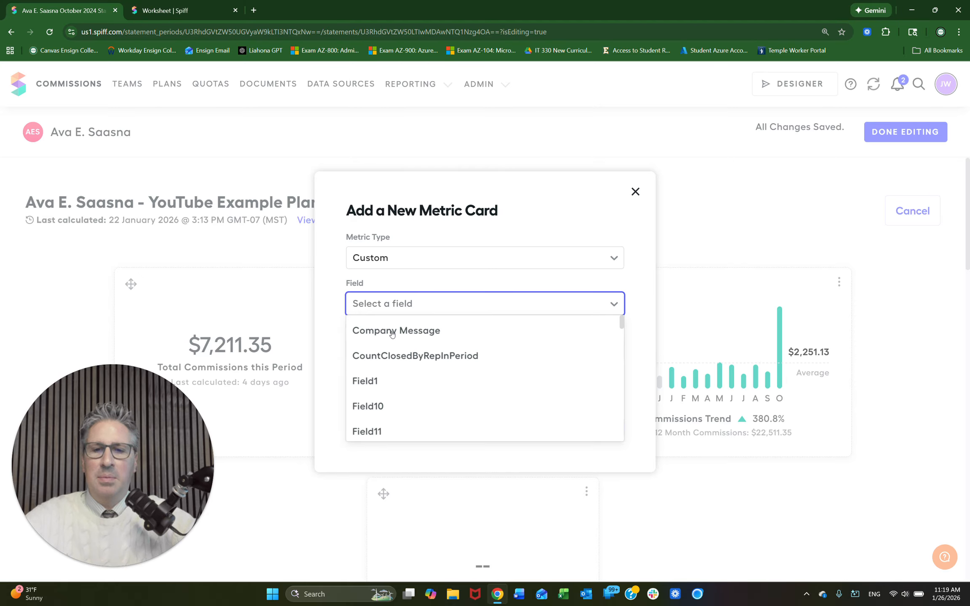
{"action": "type", "text": "attain"}
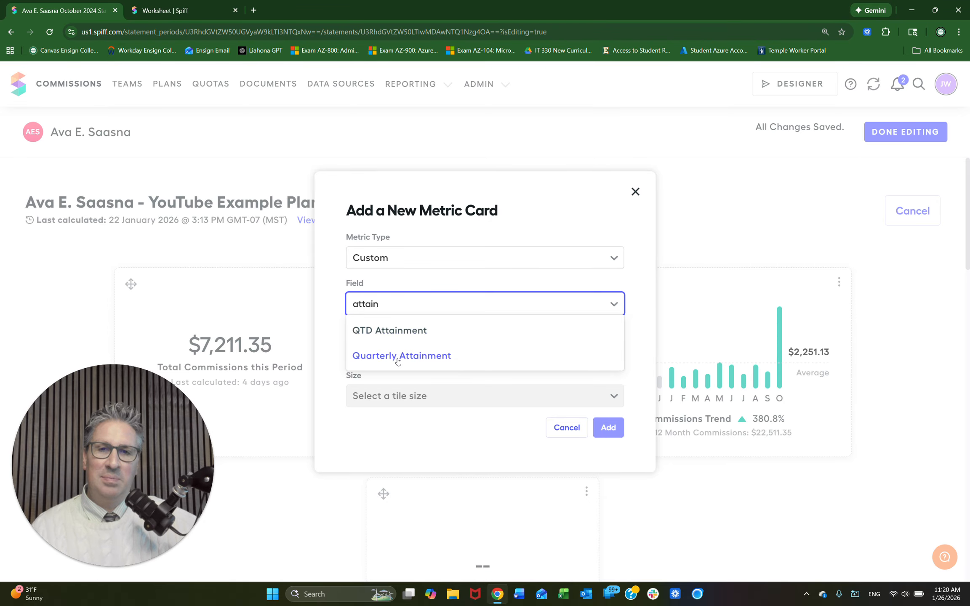
Check the display name of the attainment percentage calculation in the Metrics column of YouTubeExample_Worksheet, and return to the statement
{"action": "left_click", "coordinate": [187, 11]}
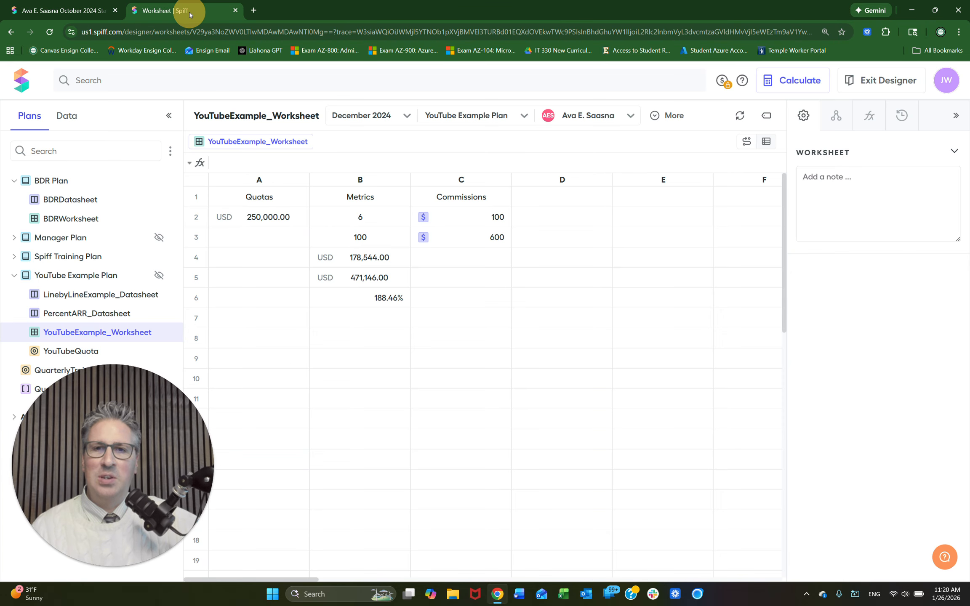
{"action": "left_click", "coordinate": [386, 298]}
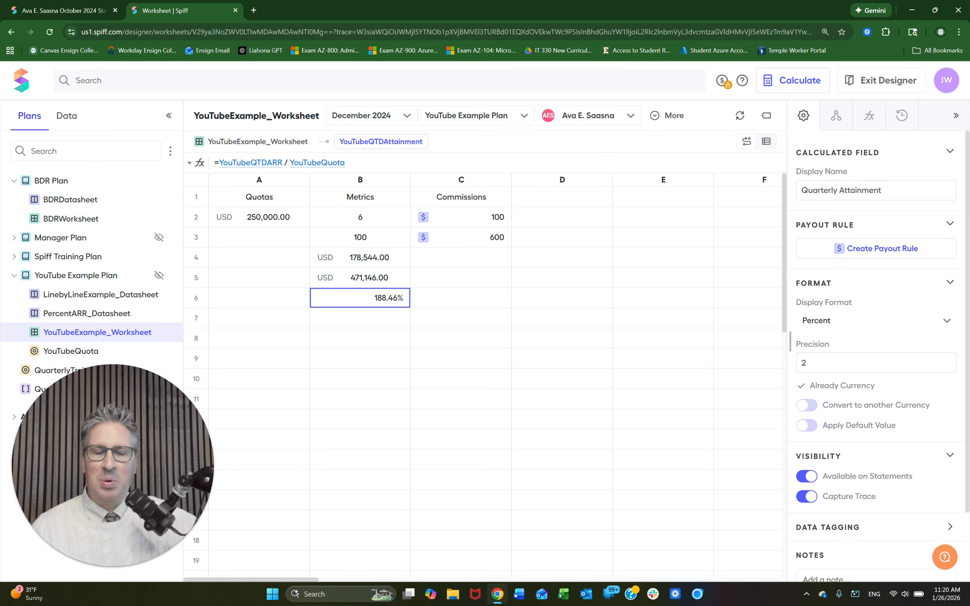
{"action": "left_click", "coordinate": [76, 12]}
Add the custom metric card for the Quarterly Attainment field with Progress Ring visualization
{"action": "left_click", "coordinate": [453, 306]}
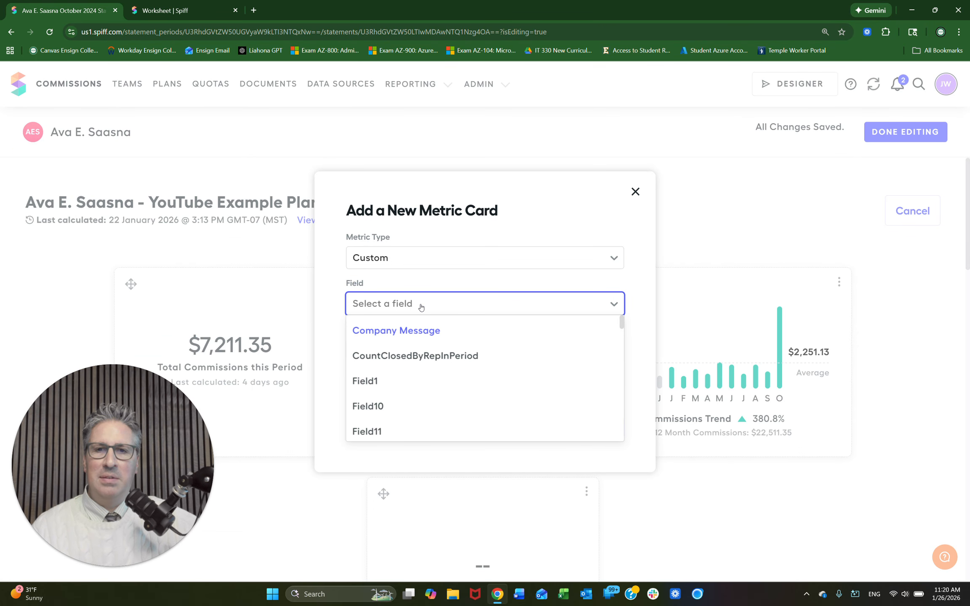
{"action": "type", "text": "att"}
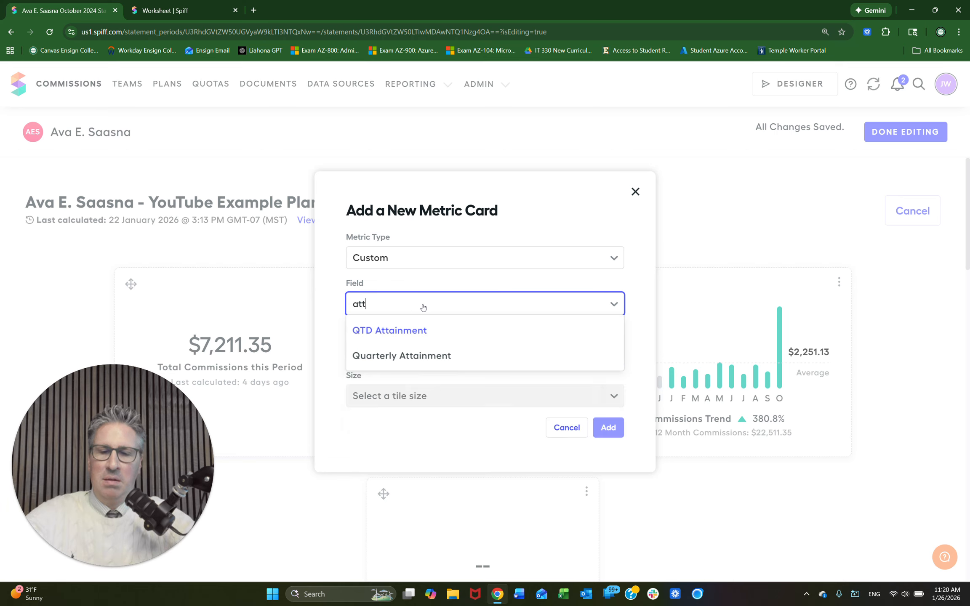
{"action": "type", "text": "ain"}
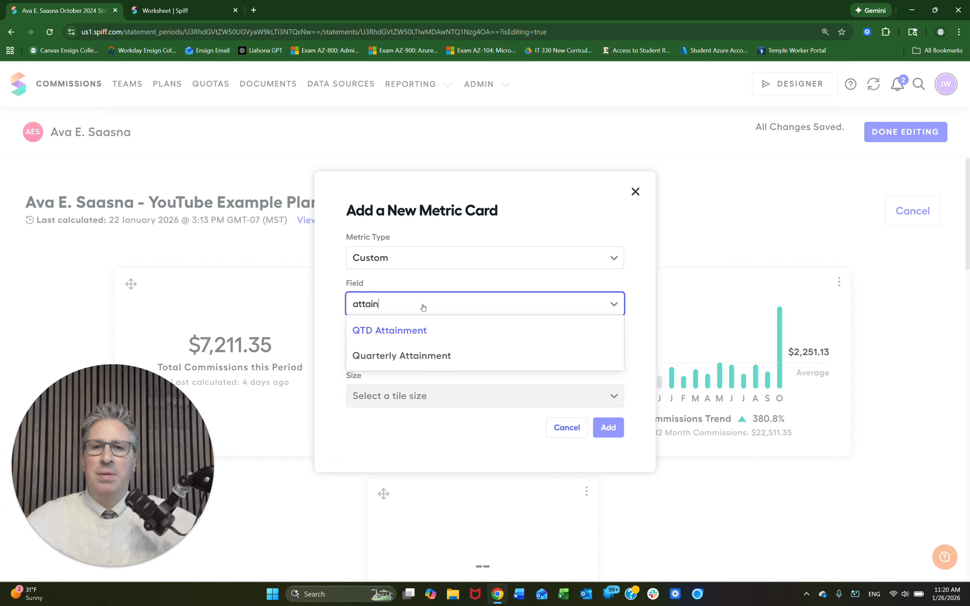
{"action": "left_click", "coordinate": [398, 358]}
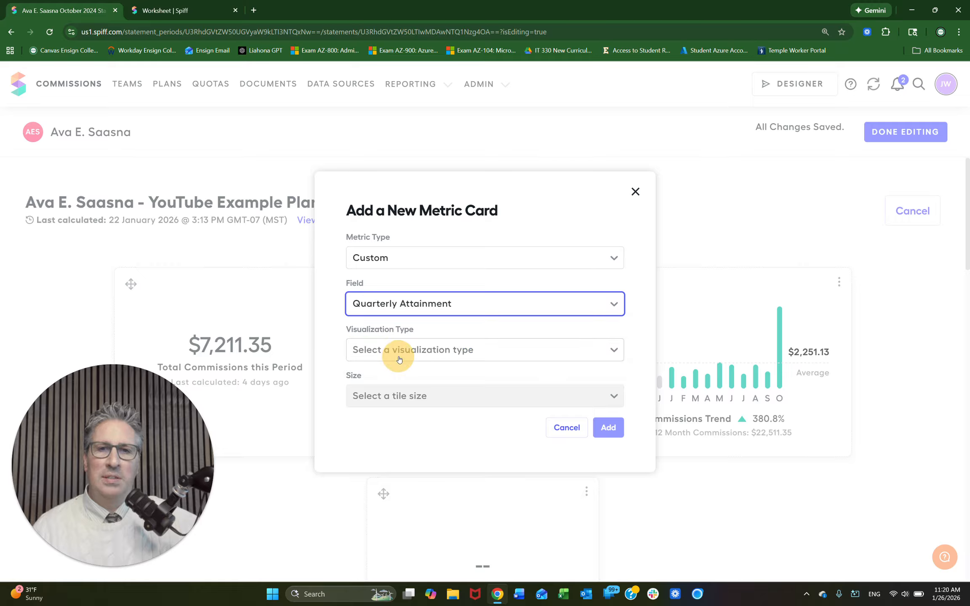
{"action": "left_click", "coordinate": [459, 355]}
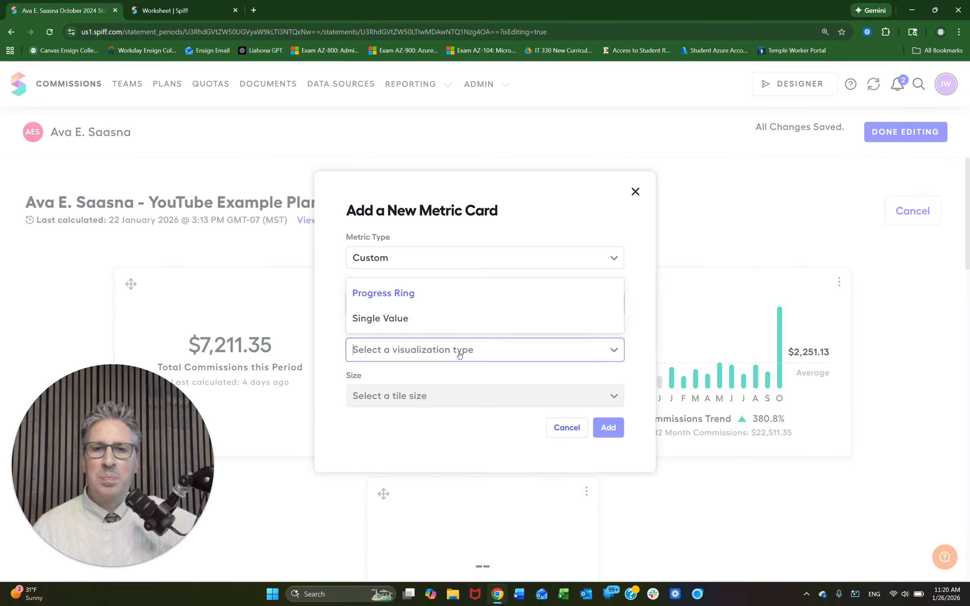
{"action": "left_click", "coordinate": [411, 294]}
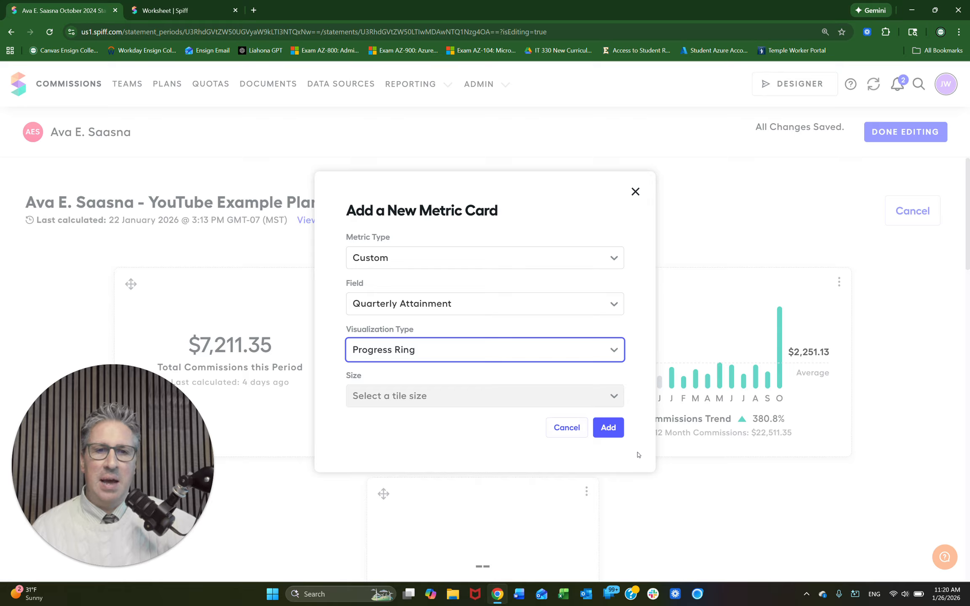
{"action": "left_click", "coordinate": [616, 428]}
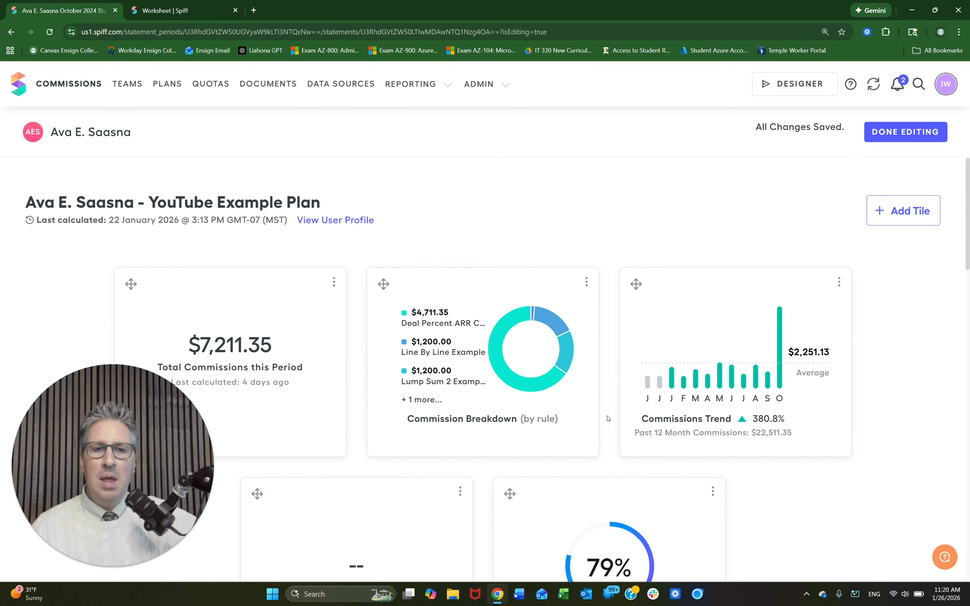
Finish editing the statement layout and recalculate the statement, reloading the page to refresh its tiles
{"action": "scroll", "coordinate": [613, 430], "scroll_direction": "down", "scroll_amount": 2}
{"action": "scroll", "coordinate": [607, 421], "scroll_direction": "down", "scroll_amount": 1}
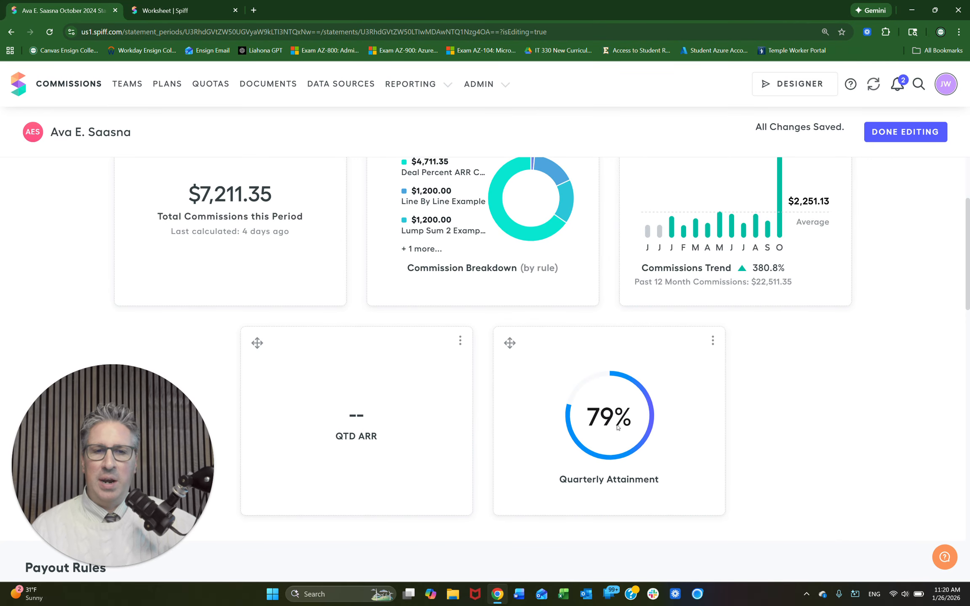
{"action": "scroll", "coordinate": [606, 383], "scroll_direction": "up", "scroll_amount": 2}
{"action": "scroll", "coordinate": [609, 371], "scroll_direction": "up", "scroll_amount": 1}
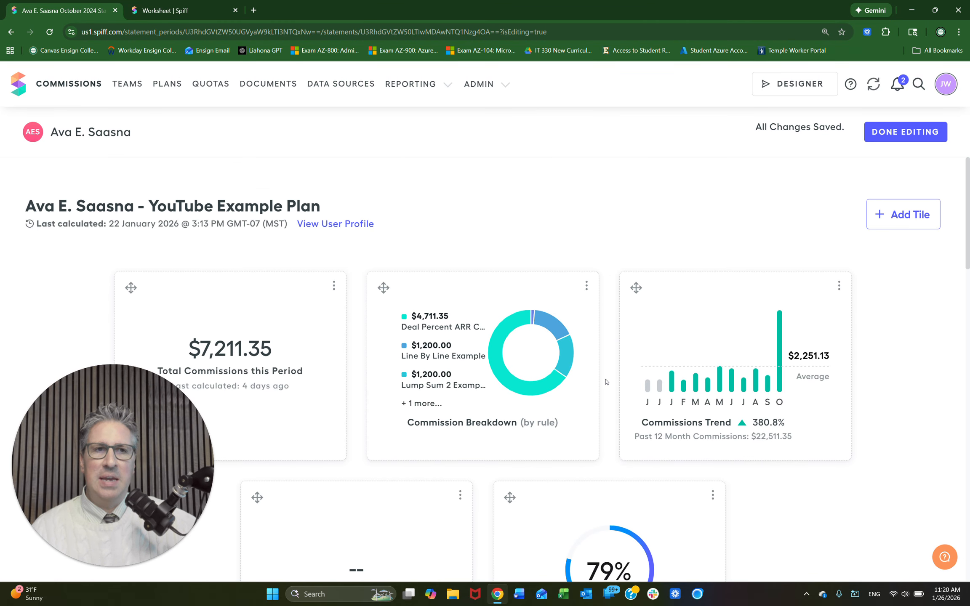
{"action": "left_click", "coordinate": [887, 132]}
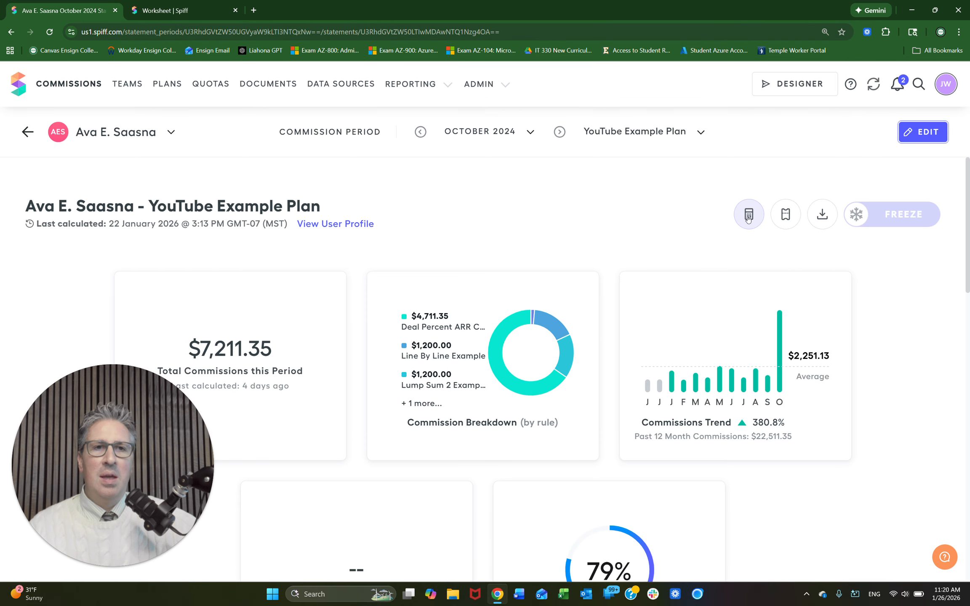
{"action": "left_click", "coordinate": [749, 214]}
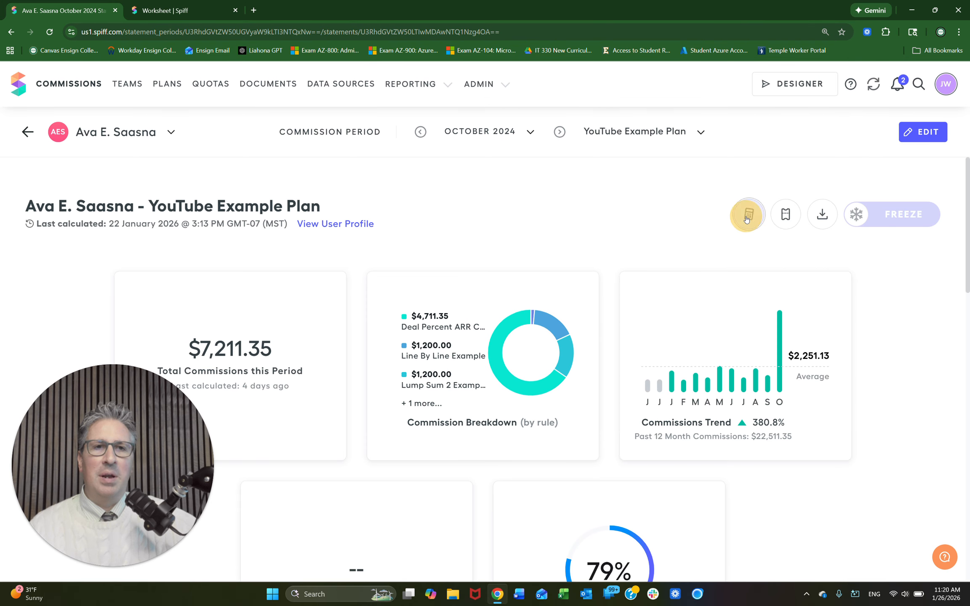
{"action": "left_click", "coordinate": [49, 31]}
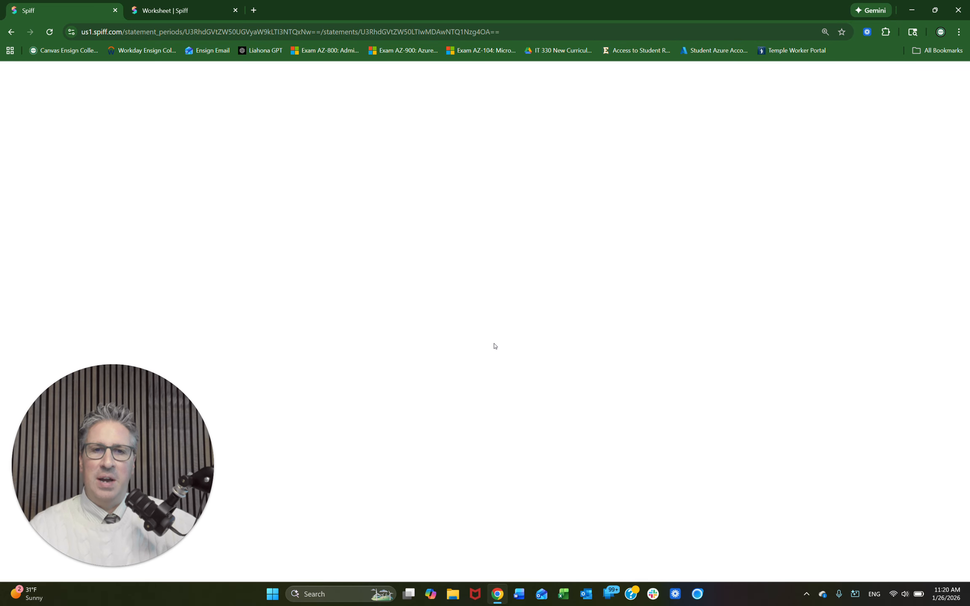
Review the recalculated statement's QTD ARR and Quarterly Attainment tiles and the key metrics under the payout rules
{"action": "scroll", "coordinate": [508, 319], "scroll_direction": "down", "scroll_amount": 1}
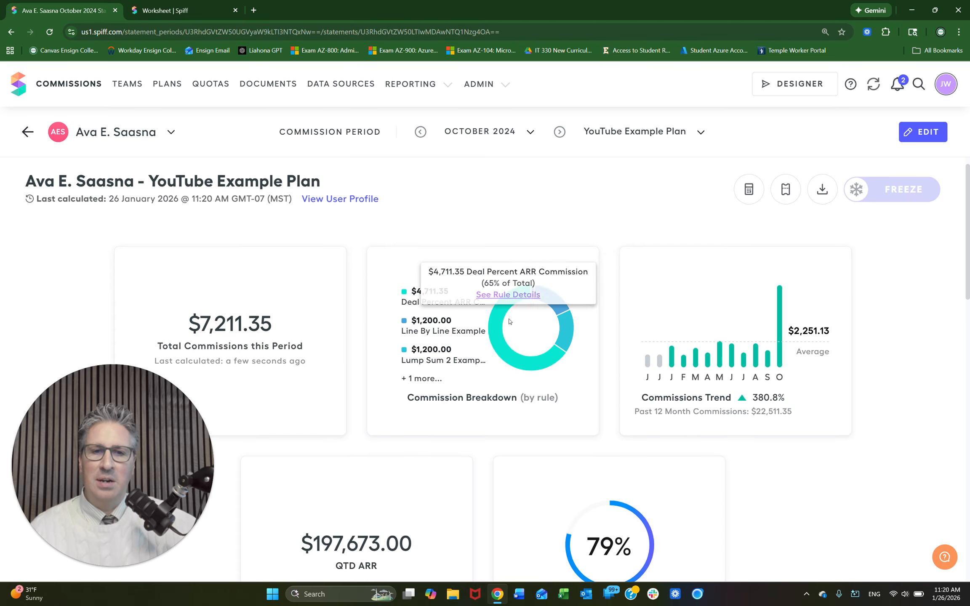
{"action": "scroll", "coordinate": [463, 379], "scroll_direction": "down", "scroll_amount": 1}
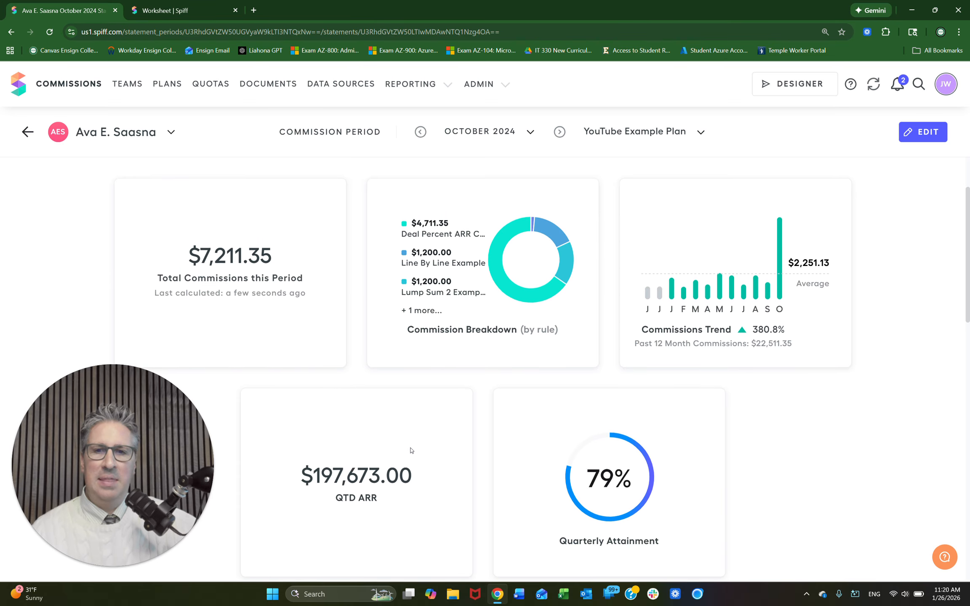
{"action": "scroll", "coordinate": [411, 451], "scroll_direction": "up", "scroll_amount": 1}
{"action": "scroll", "coordinate": [404, 454], "scroll_direction": "down", "scroll_amount": 1}
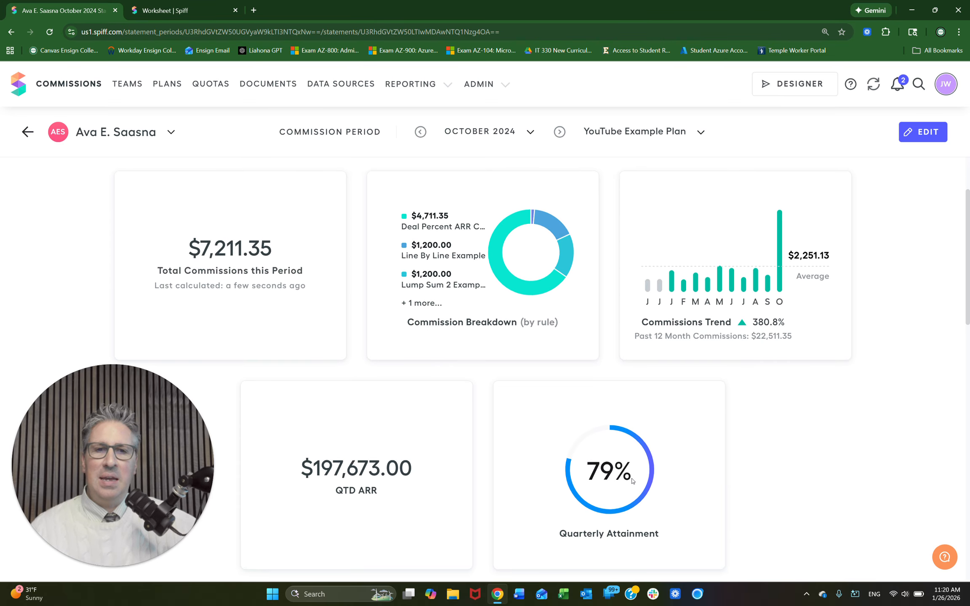
{"action": "scroll", "coordinate": [625, 464], "scroll_direction": "up", "scroll_amount": 3}
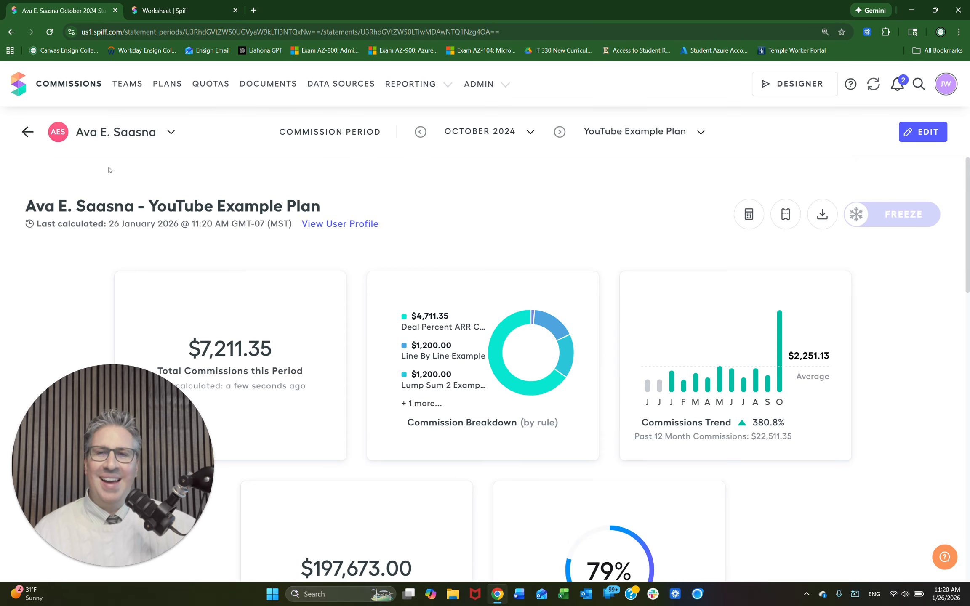
{"action": "scroll", "coordinate": [577, 320], "scroll_direction": "down", "scroll_amount": 3}
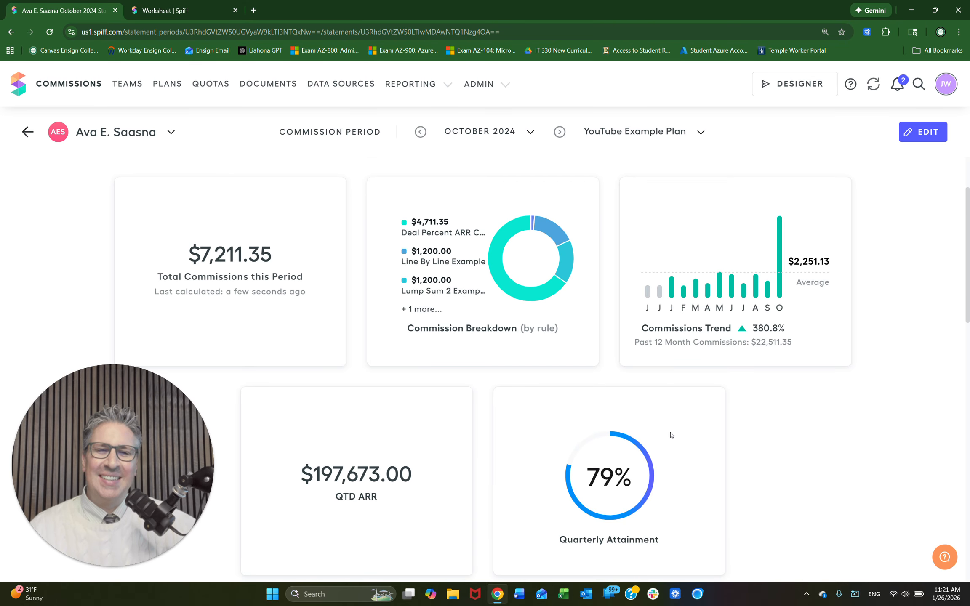
{"action": "scroll", "coordinate": [671, 435], "scroll_direction": "down", "scroll_amount": 2}
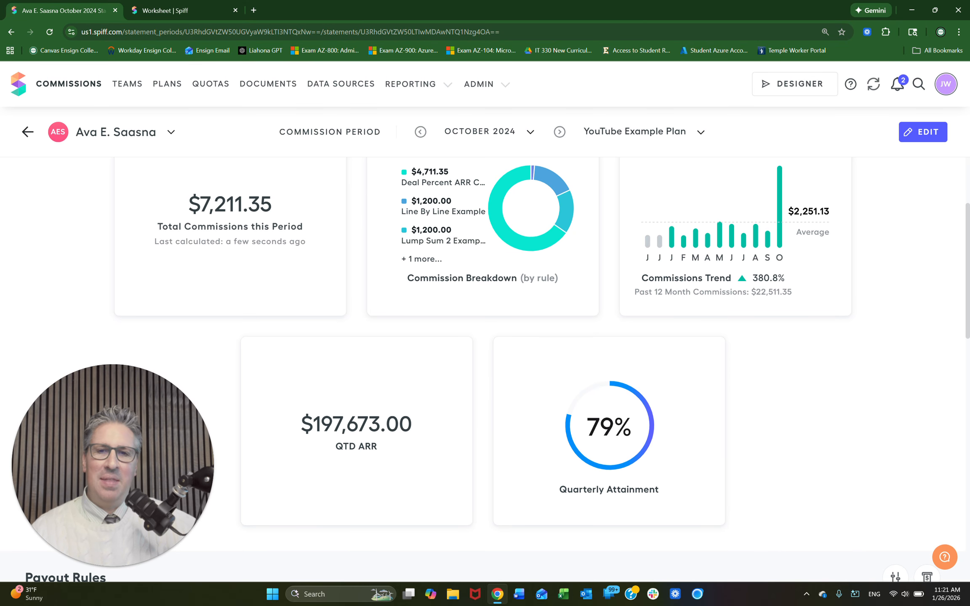
{"action": "scroll", "coordinate": [480, 375], "scroll_direction": "up", "scroll_amount": 1}
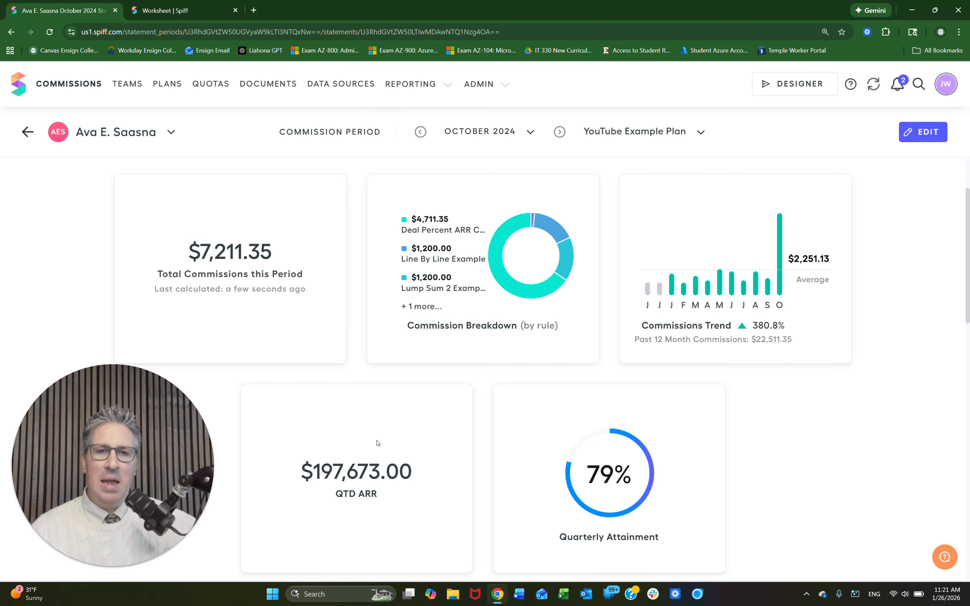
{"action": "scroll", "coordinate": [379, 444], "scroll_direction": "up", "scroll_amount": 2}
{"action": "scroll", "coordinate": [383, 447], "scroll_direction": "down", "scroll_amount": 1}
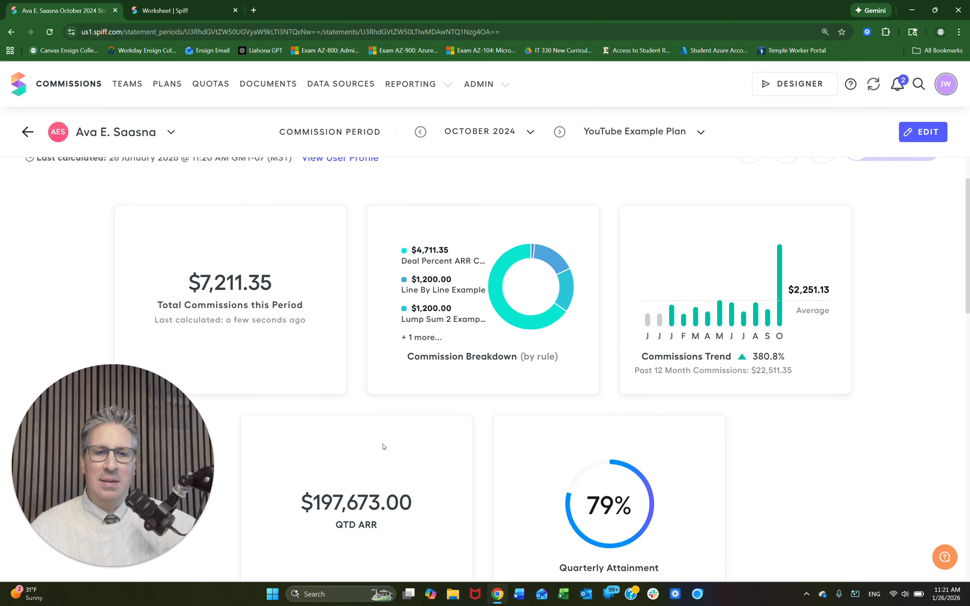
{"action": "scroll", "coordinate": [384, 447], "scroll_direction": "down", "scroll_amount": 1}
{"action": "scroll", "coordinate": [621, 461], "scroll_direction": "down", "scroll_amount": 2}
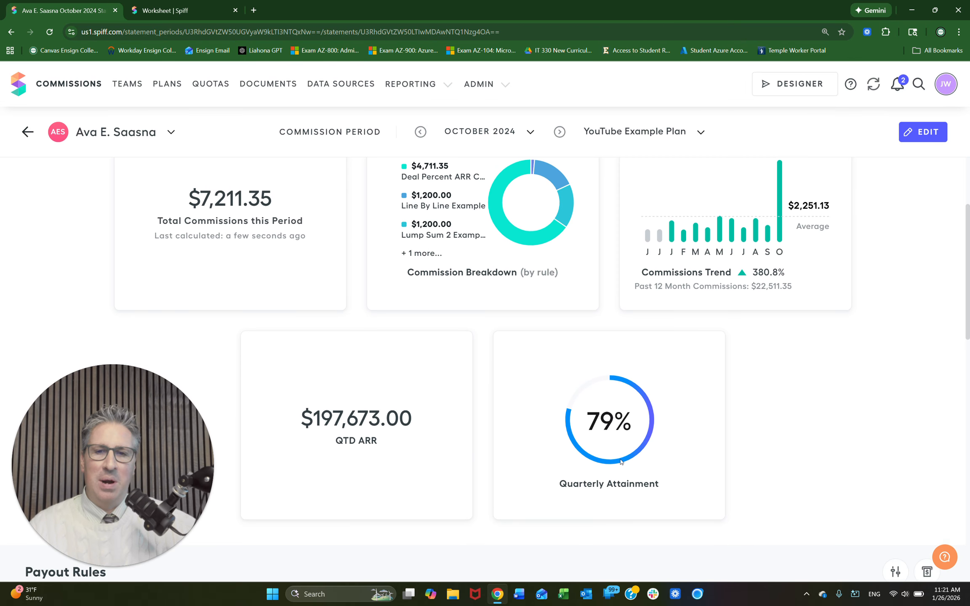
{"action": "scroll", "coordinate": [621, 461], "scroll_direction": "down", "scroll_amount": 4}
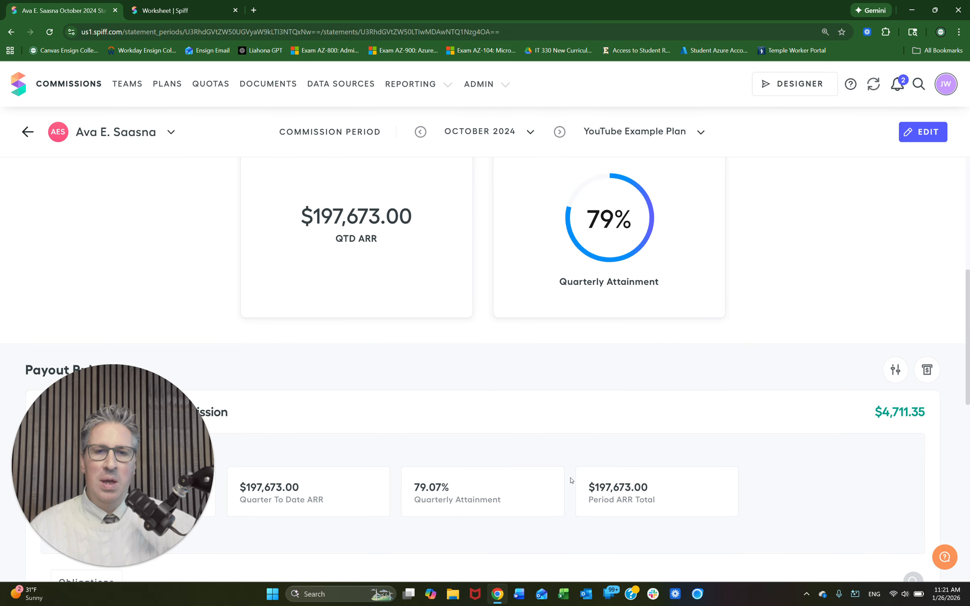
{"action": "scroll", "coordinate": [571, 481], "scroll_direction": "up", "scroll_amount": 4}
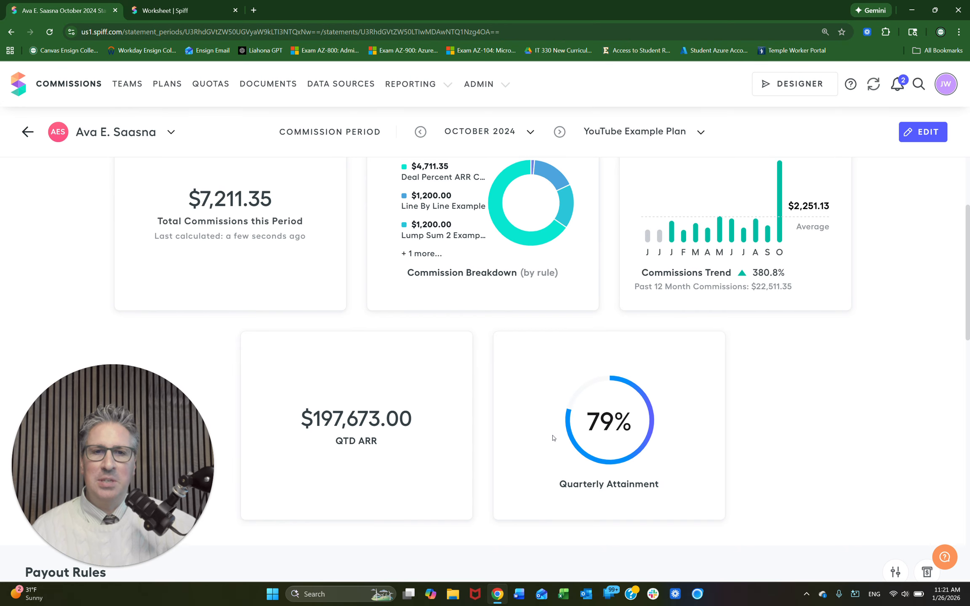
{"action": "scroll", "coordinate": [555, 436], "scroll_direction": "up", "scroll_amount": 2}
{"action": "scroll", "coordinate": [553, 441], "scroll_direction": "down", "scroll_amount": 1}
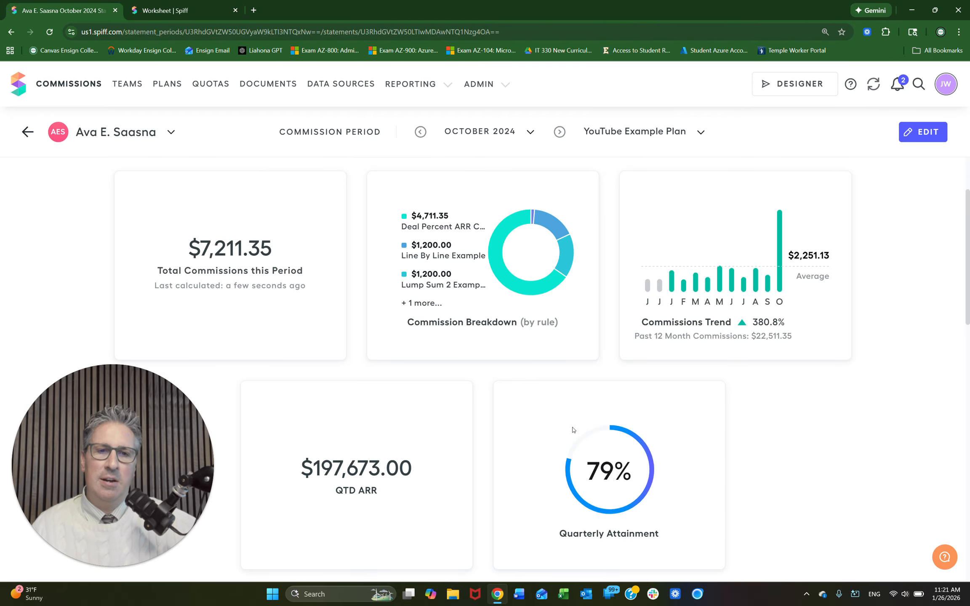
Enter the label Monthly Sales Message in cell A11 of YouTubeExample_Worksheet
{"action": "left_click", "coordinate": [181, 13]}
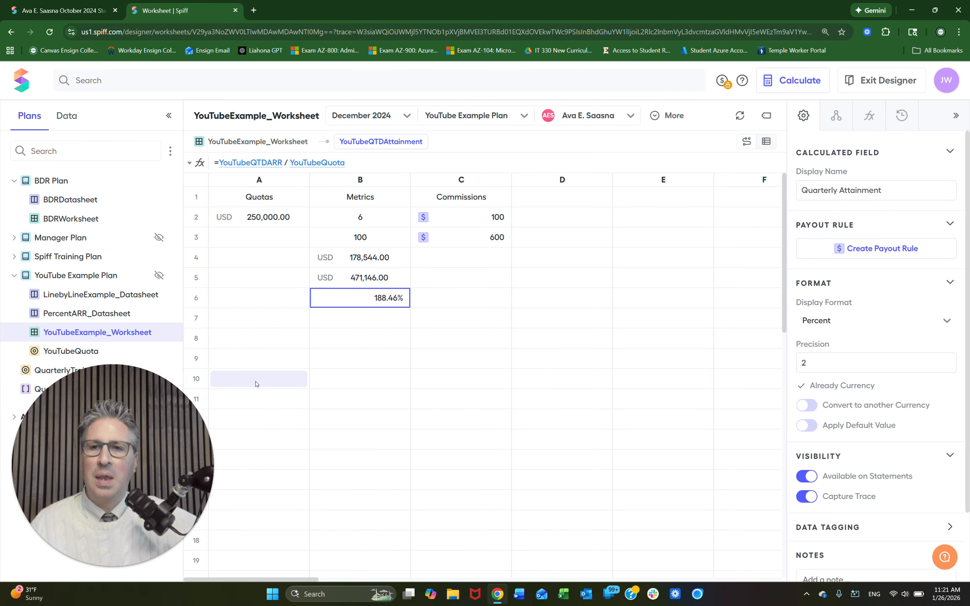
{"action": "left_click", "coordinate": [256, 399]}
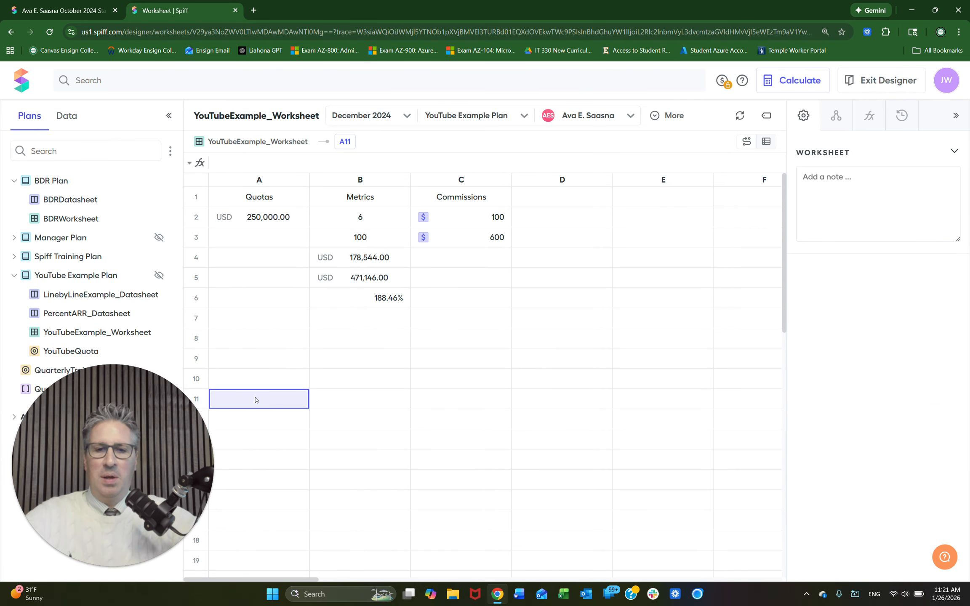
{"action": "double_click", "coordinate": [256, 399]}
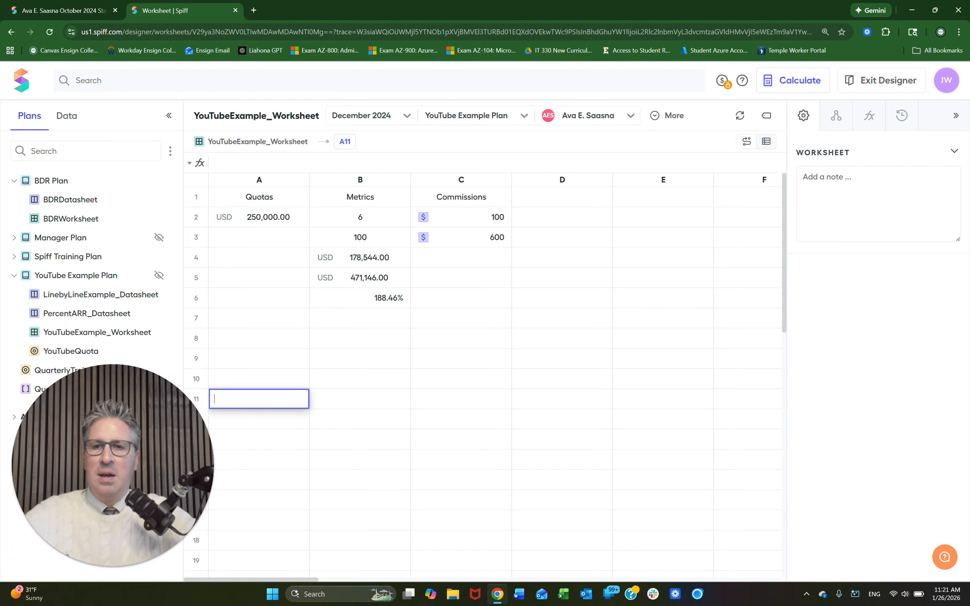
{"action": "type", "text": "Sales"}
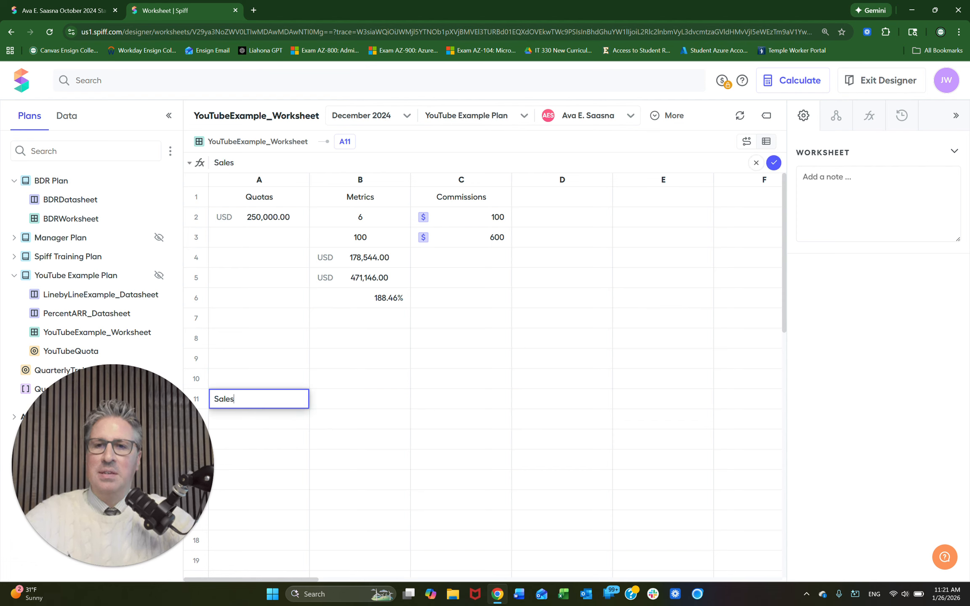
{"action": "key", "text": "BackSpace"}
{"action": "key", "text": "BackSpace"}
{"action": "key", "text": "BackSpace"}
{"action": "key", "text": "BackSpace"}
{"action": "key", "text": "BackSpace"}
{"action": "type", "text": "Mon"}
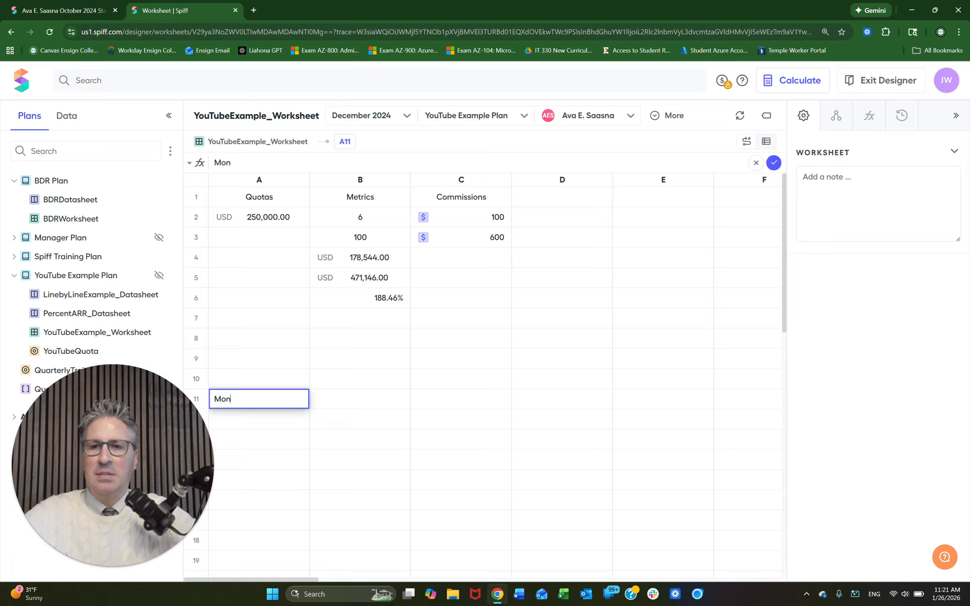
{"action": "type", "text": "thly S"}
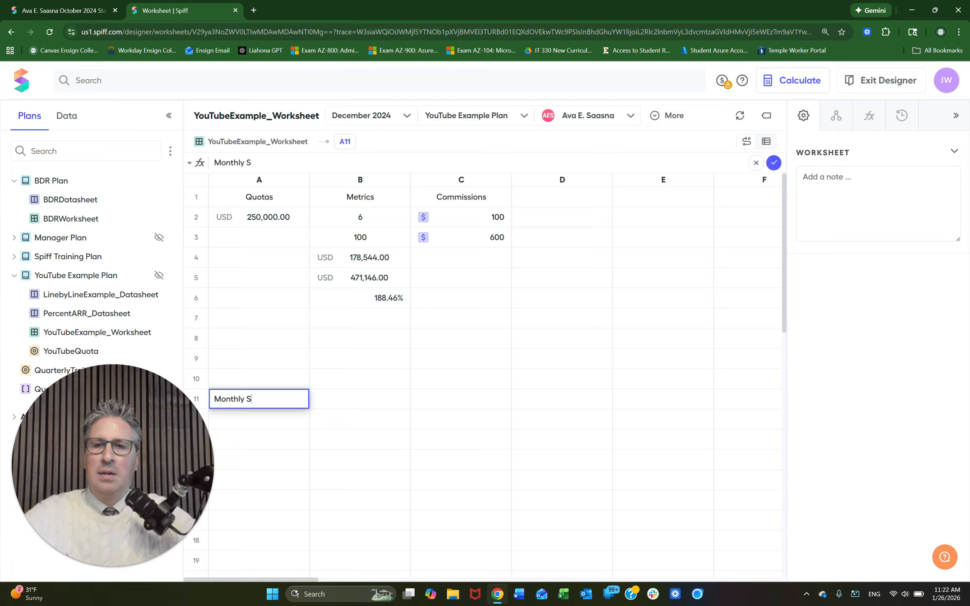
{"action": "type", "text": "ales Message"}
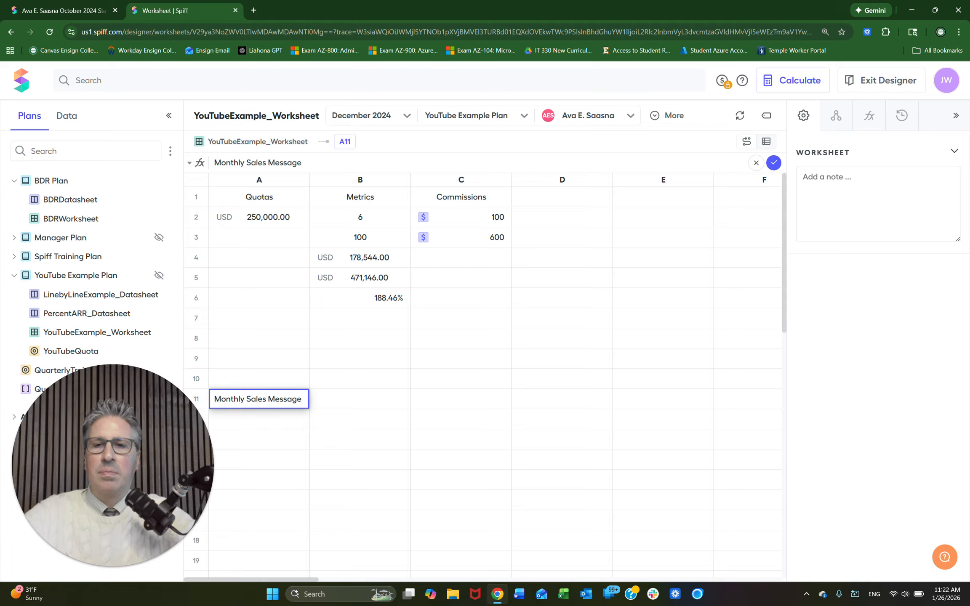
{"action": "key", "text": "Tab"}
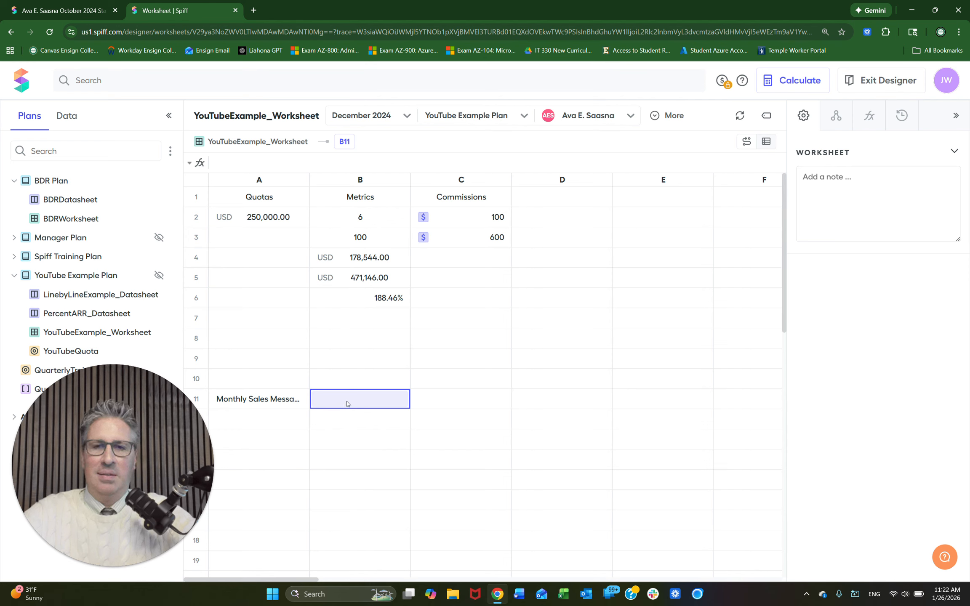
Enter the text "This is the sales message" in cell B11, beside the Monthly Sales Message label
{"action": "type", "text": "This is the s"}
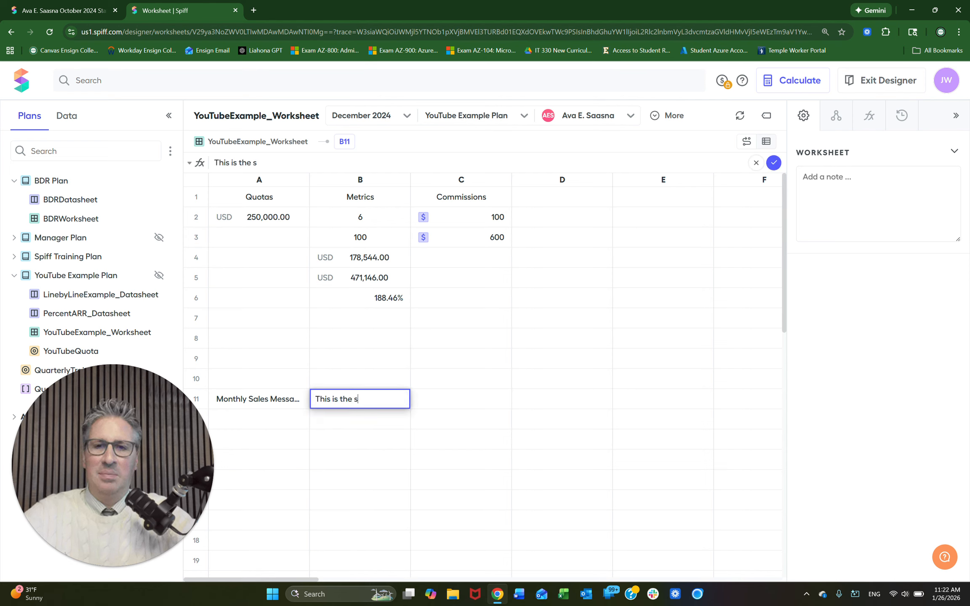
{"action": "type", "text": "ales message"}
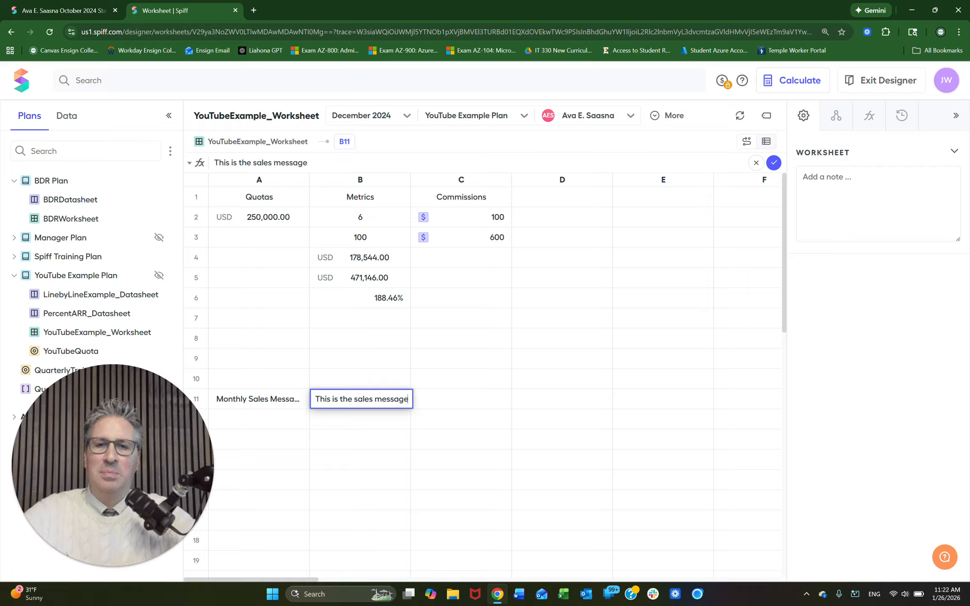
{"action": "key", "text": "Return"}
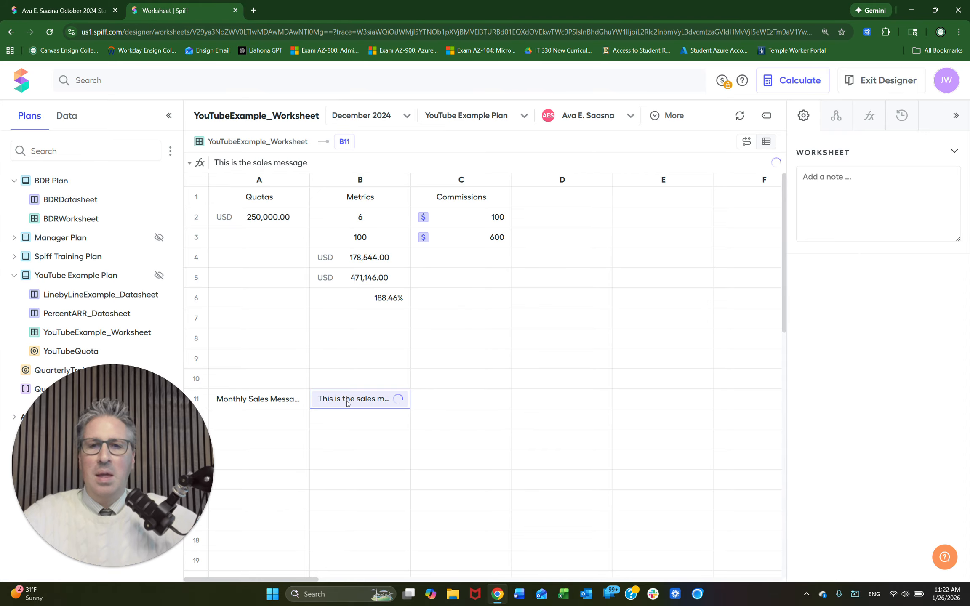
Rename the calculated field in cell B11 as YouTubeSalesMessage
{"action": "double_click", "coordinate": [324, 413]}
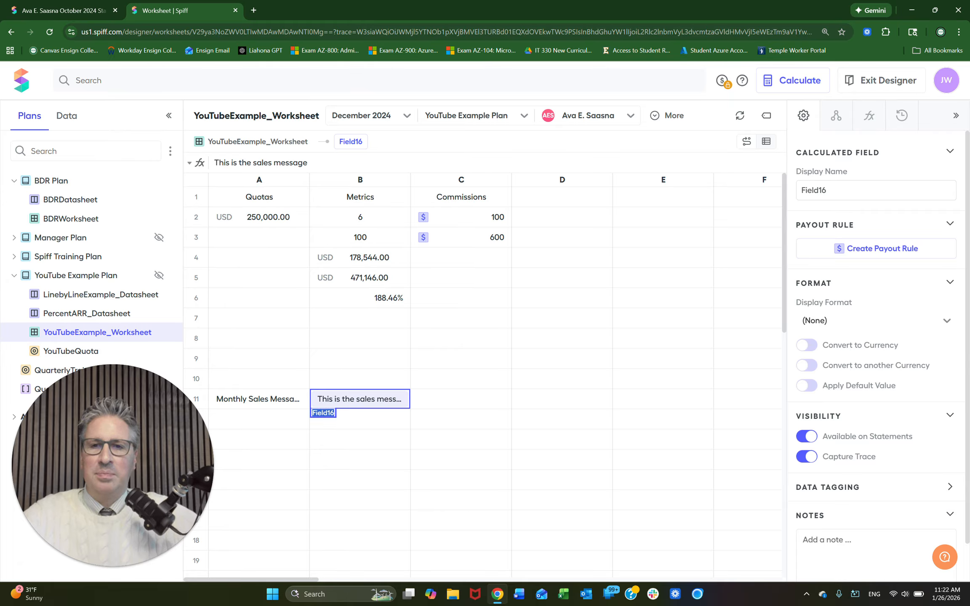
{"action": "type", "text": "YouTube"}
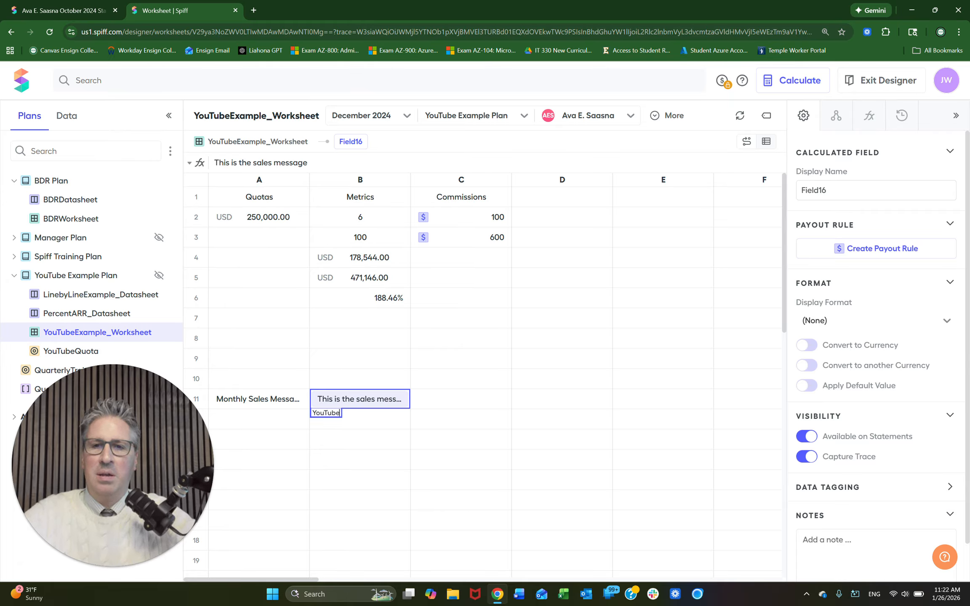
{"action": "type", "text": " Month"}
{"action": "key", "text": "BackSpace"}
{"action": "key", "text": "BackSpace"}
{"action": "key", "text": "BackSpace"}
{"action": "key", "text": "BackSpace"}
{"action": "key", "text": "BackSpace"}
{"action": "key", "text": "BackSpace"}
{"action": "key", "text": "BackSpace"}
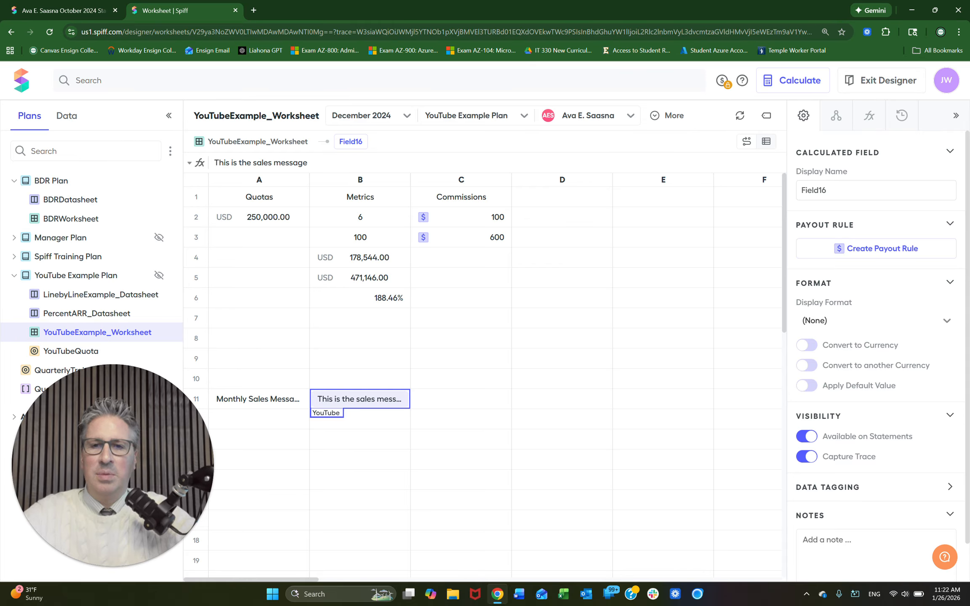
{"action": "type", "text": "e"}
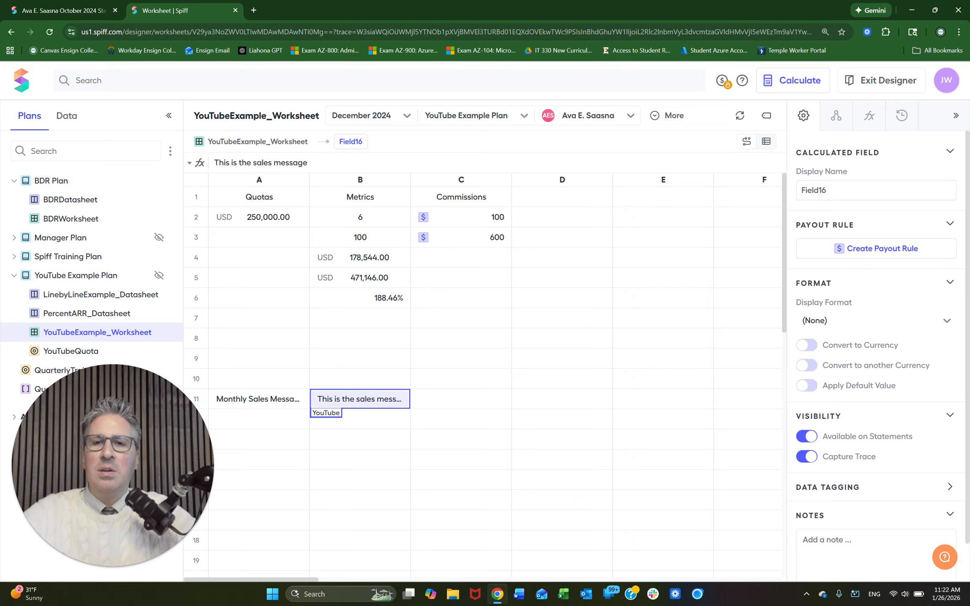
{"action": "type", "text": "SalesMes"}
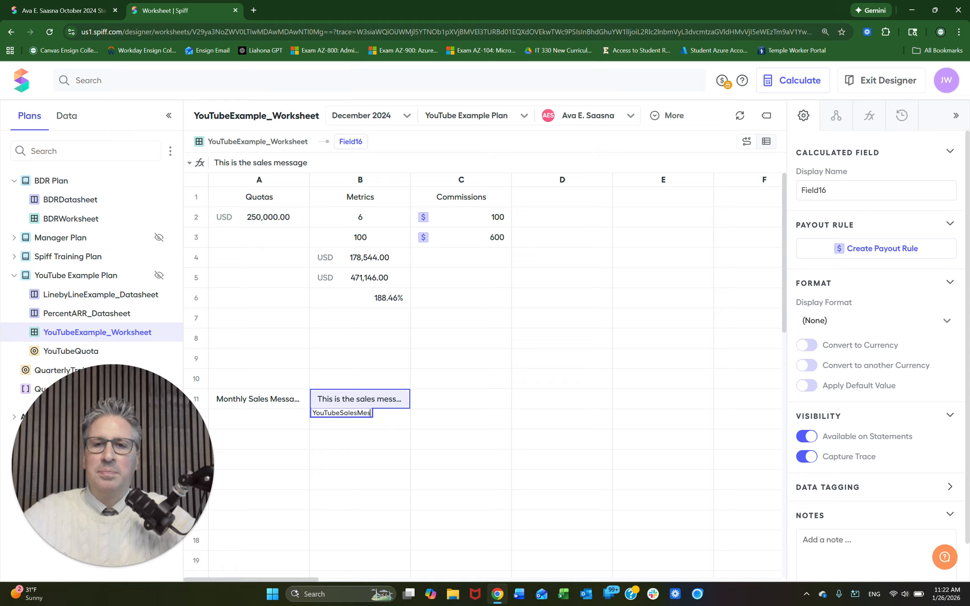
{"action": "type", "text": "sage"}
{"action": "key", "text": "Return"}
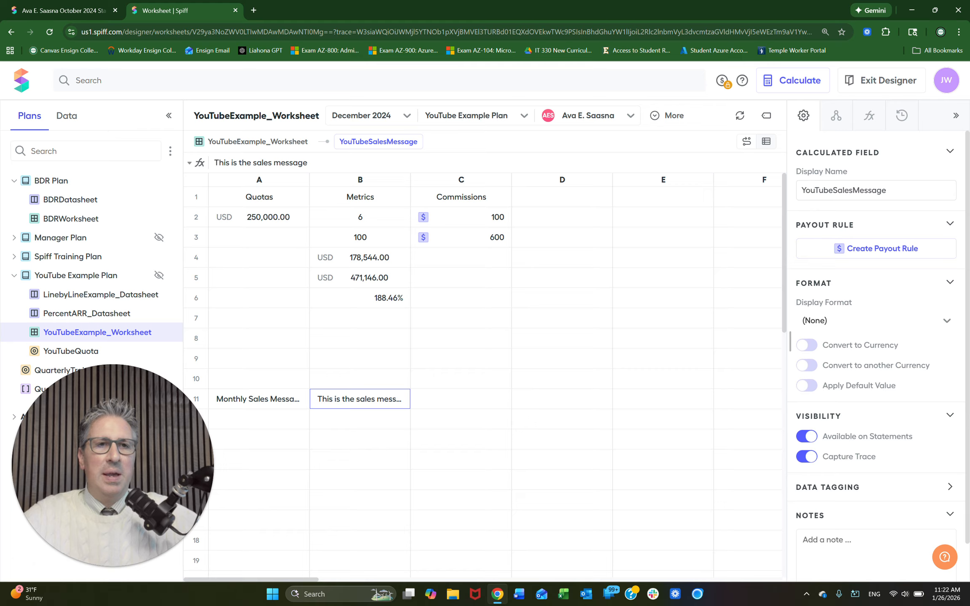
Set the display name of the YouTubeSalesMessage field to Monthly Sales Message
{"action": "left_click", "coordinate": [834, 191]}
{"action": "key", "text": "BackSpace"}
{"action": "key", "text": "BackSpace"}
{"action": "key", "text": "BackSpace"}
{"action": "key", "text": "BackSpace"}
{"action": "key", "text": "BackSpace"}
{"action": "key", "text": "BackSpace"}
{"action": "key", "text": "BackSpace"}
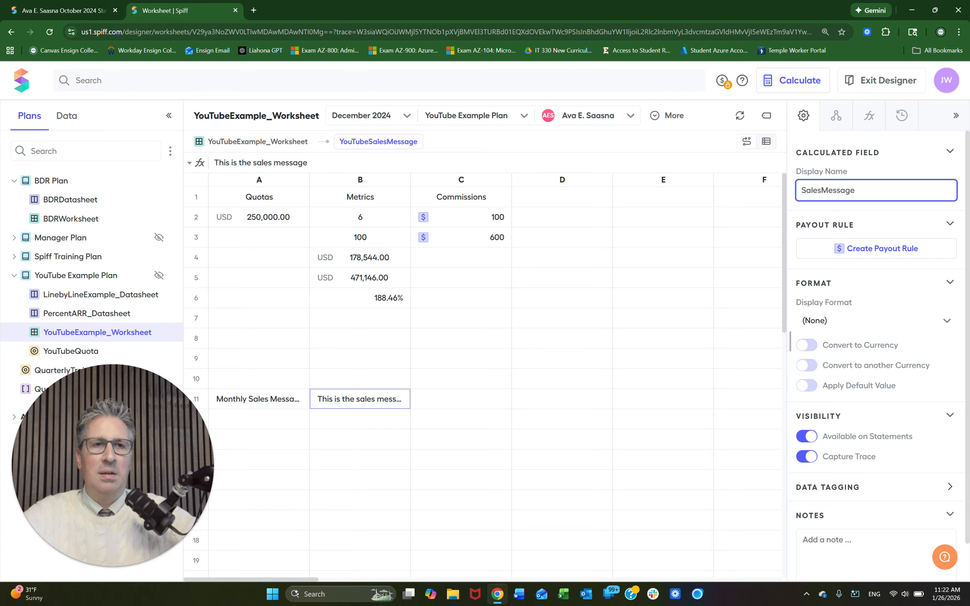
{"action": "type", "text": "Monthly Sales"}
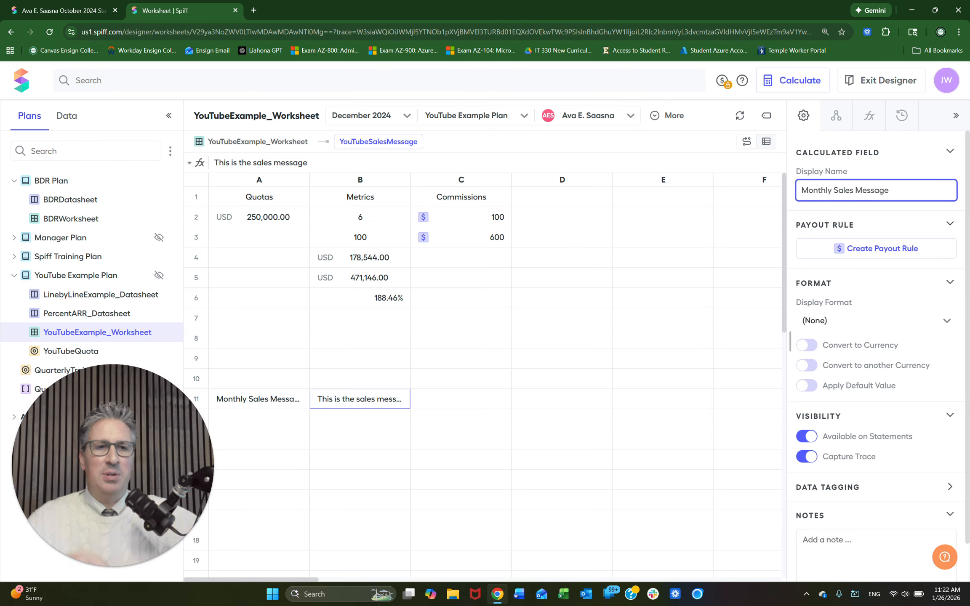
{"action": "left_click", "coordinate": [815, 233]}
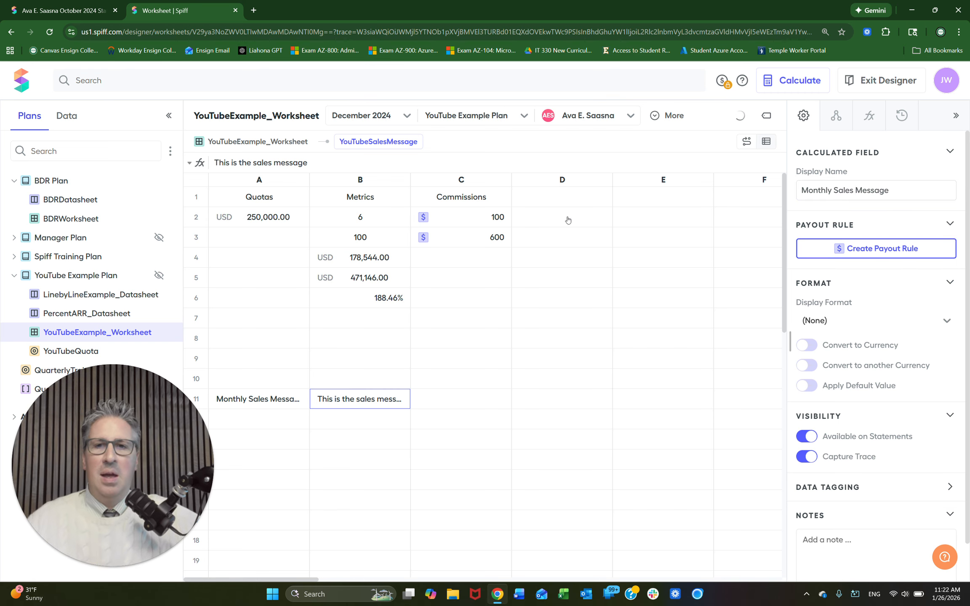
Return to the statement, open its layout for editing and start a new Custom metric card using the Monthly Sales Message field
{"action": "left_click", "coordinate": [84, 10]}
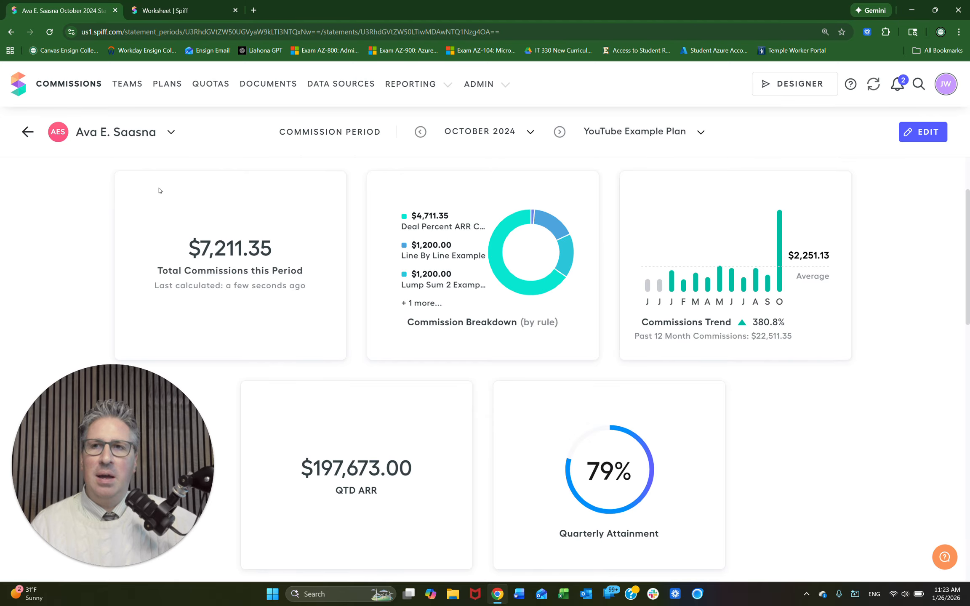
{"action": "scroll", "coordinate": [159, 190], "scroll_direction": "up", "scroll_amount": 3}
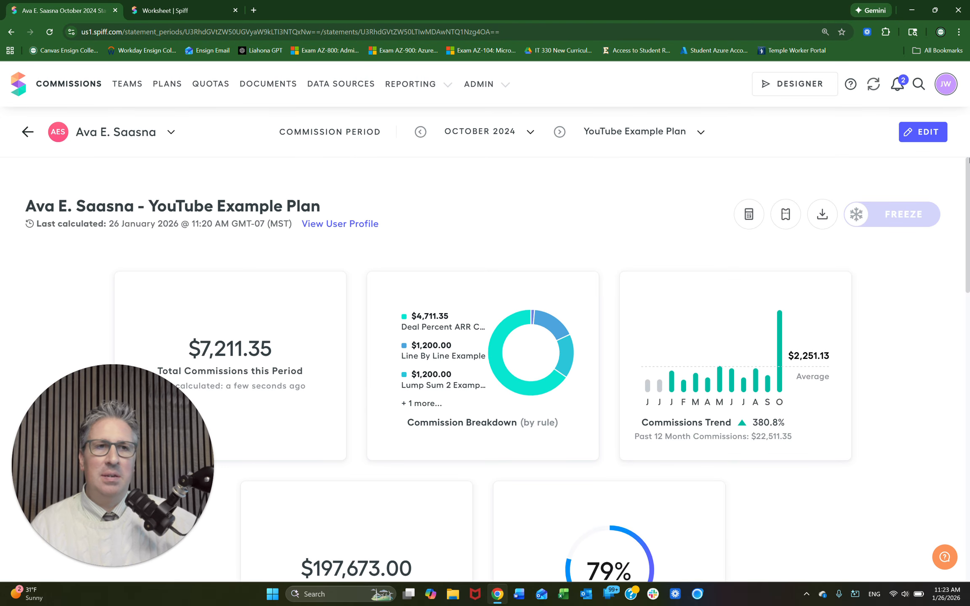
{"action": "left_click", "coordinate": [922, 132]}
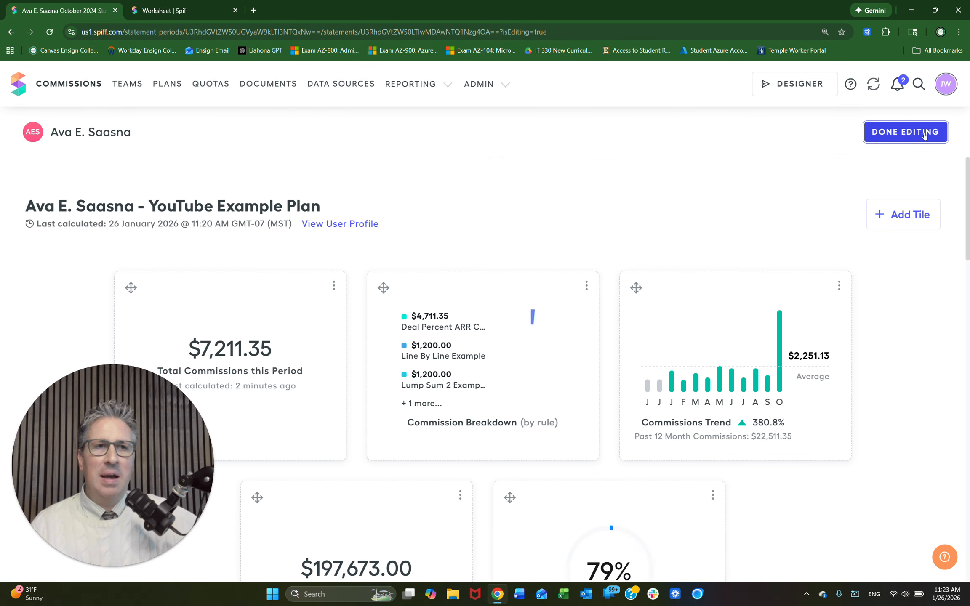
{"action": "left_click", "coordinate": [903, 214]}
{"action": "left_click", "coordinate": [471, 268]}
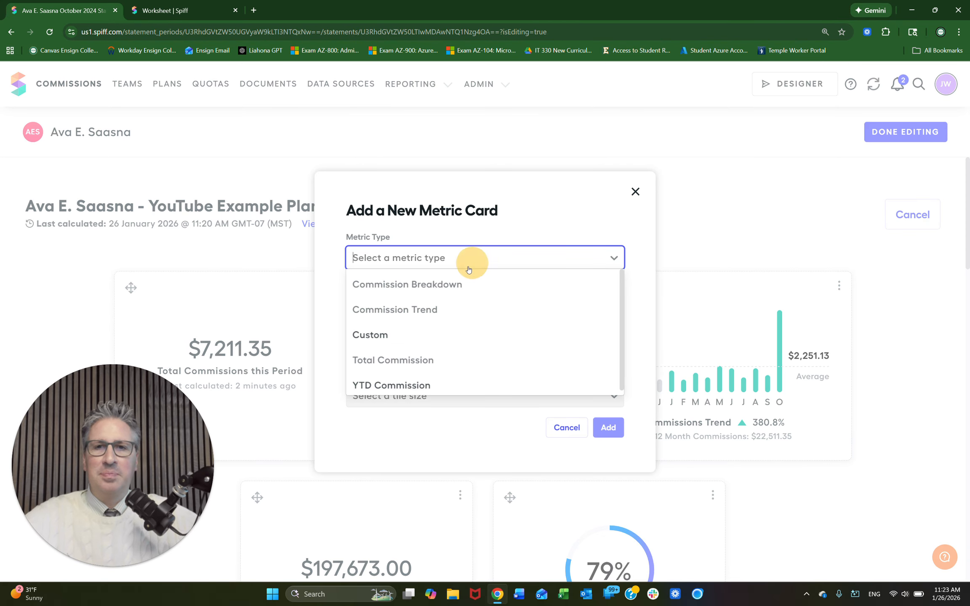
{"action": "left_click", "coordinate": [402, 336]}
{"action": "left_click", "coordinate": [415, 303]}
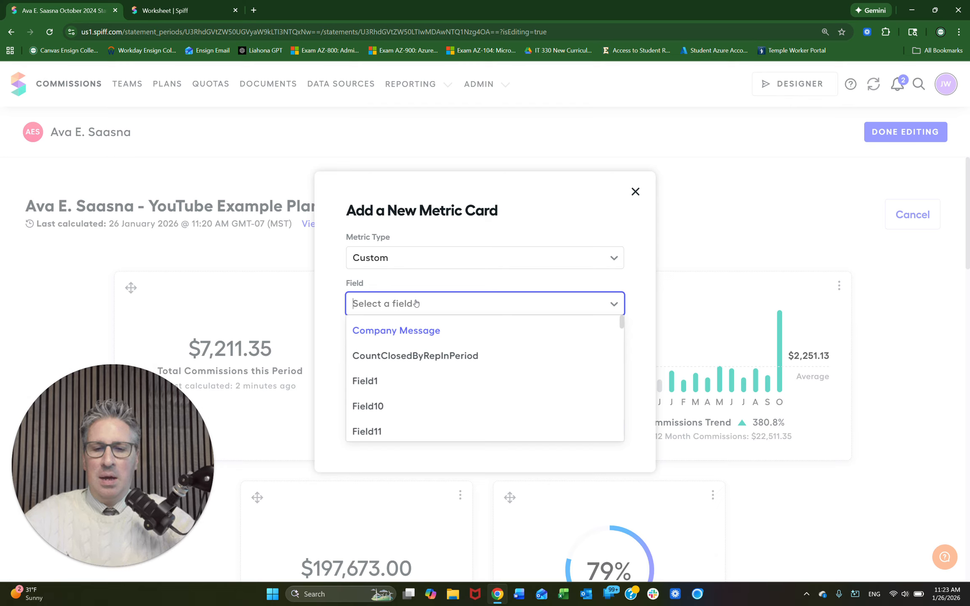
{"action": "type", "text": "s"}
{"action": "key", "text": "BackSpace"}
{"action": "type", "text": "sale"}
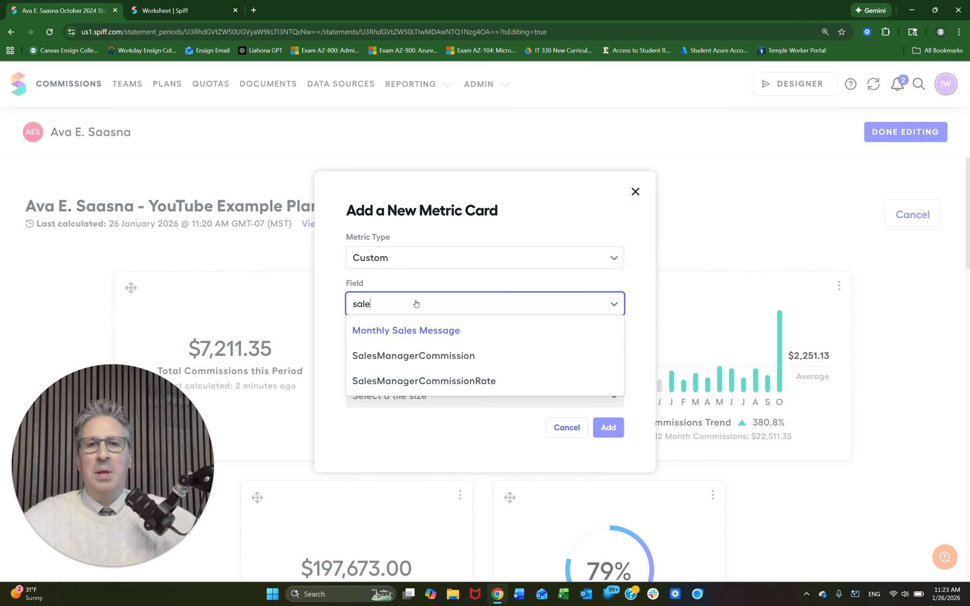
{"action": "left_click", "coordinate": [409, 334]}
Add the Monthly Sales Message card with Single Value visualization and Regular tile size
{"action": "left_click", "coordinate": [449, 350]}
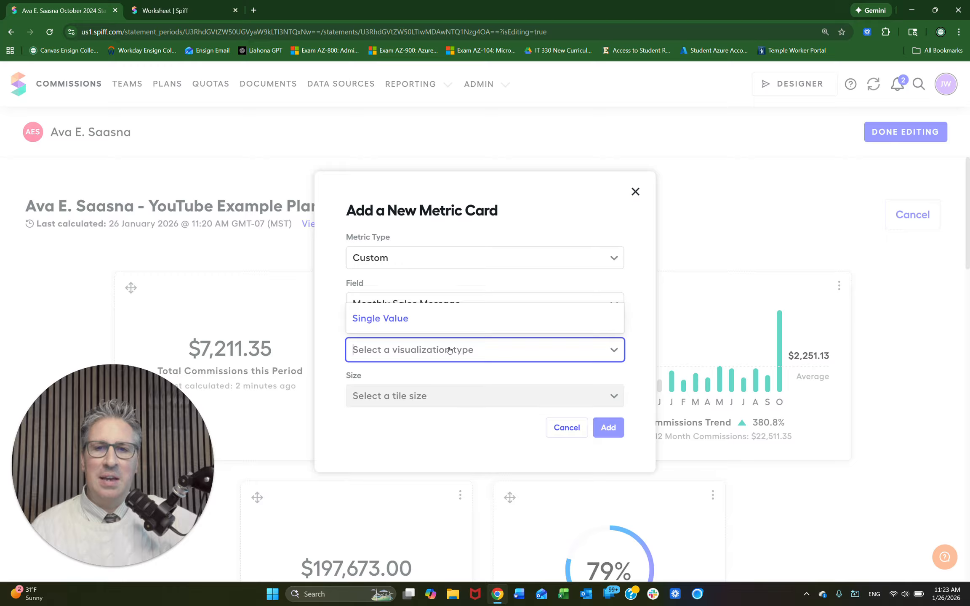
{"action": "left_click", "coordinate": [391, 318]}
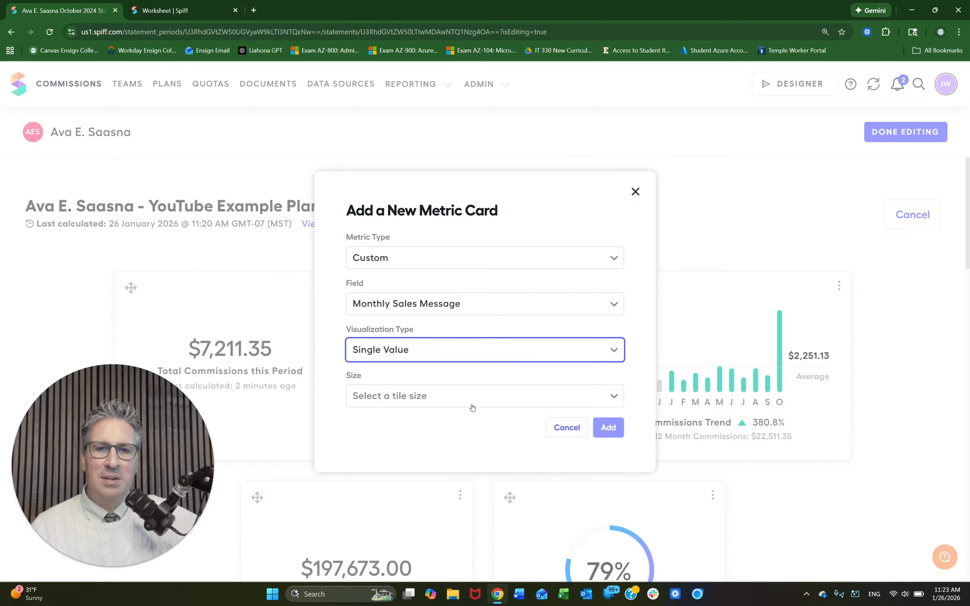
{"action": "left_click", "coordinate": [465, 398]}
{"action": "left_click", "coordinate": [391, 367]}
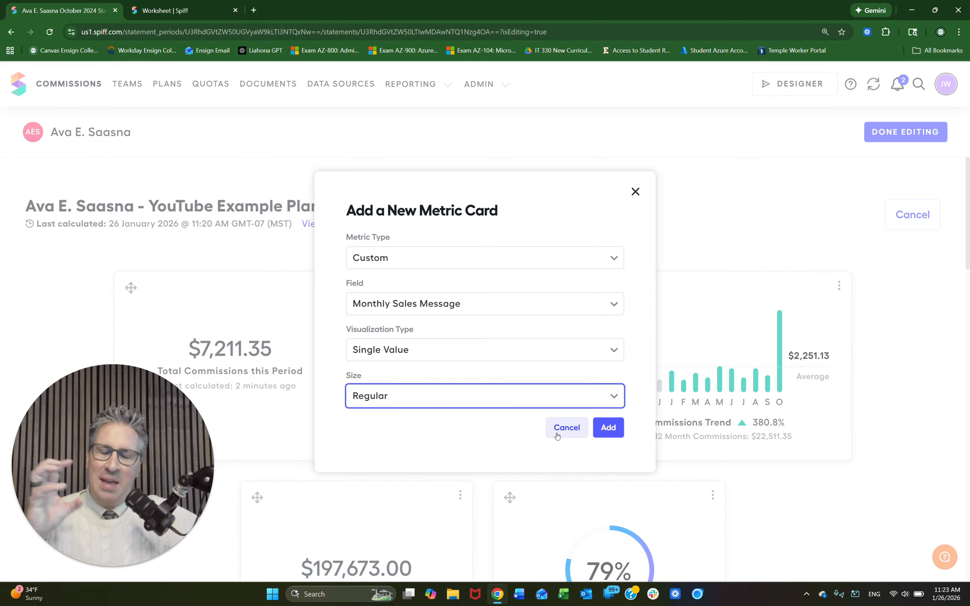
{"action": "left_click", "coordinate": [608, 428]}
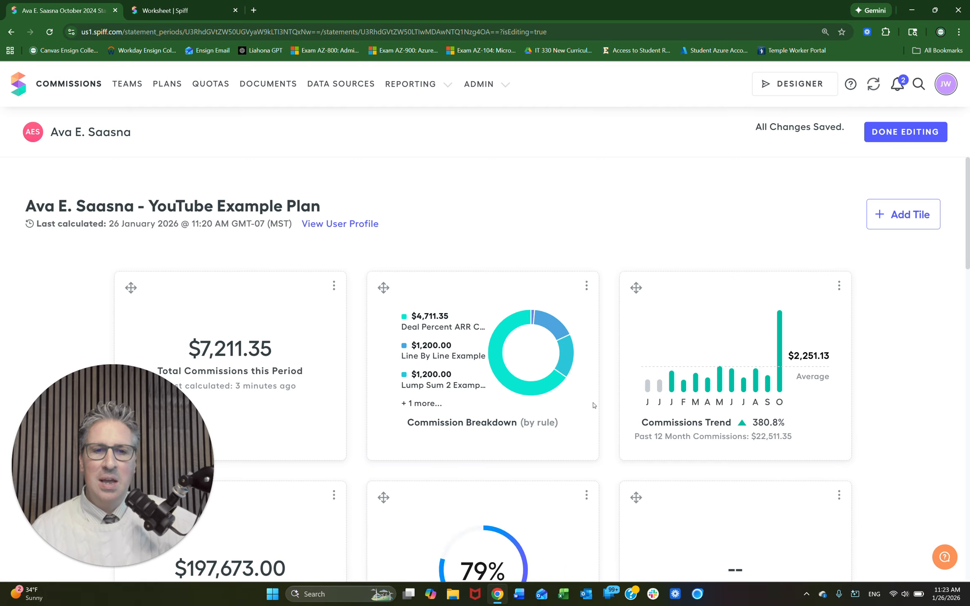
Finish editing the layout and recalculate the statement, reloading the page to refresh the Monthly Sales Message tile
{"action": "left_click", "coordinate": [899, 136]}
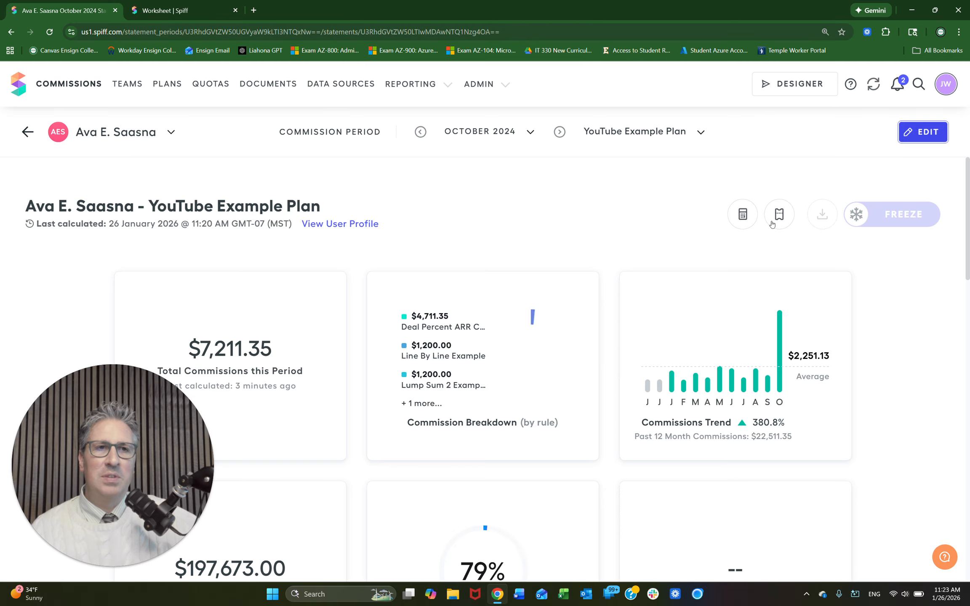
{"action": "left_click", "coordinate": [749, 214]}
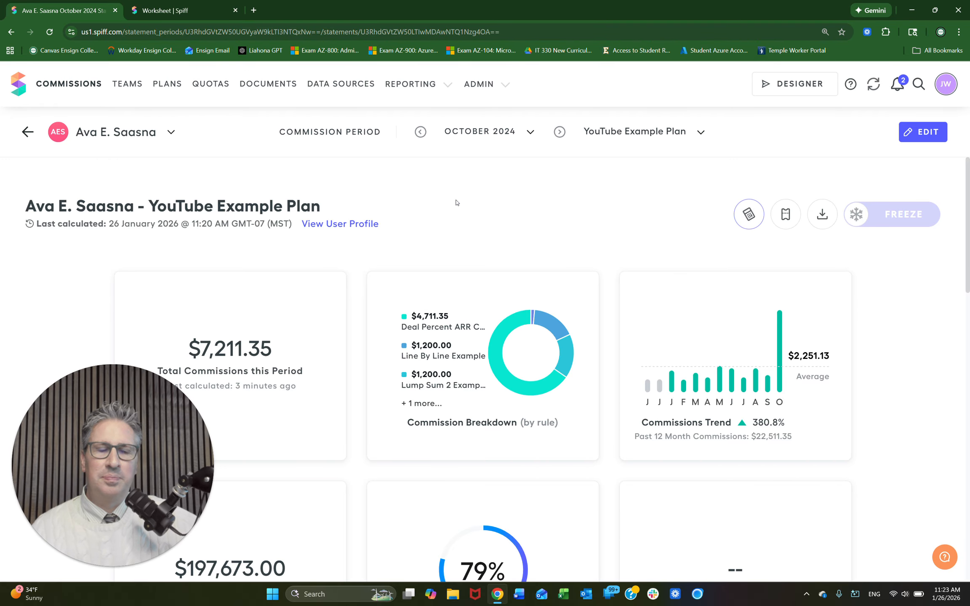
{"action": "left_click", "coordinate": [51, 30]}
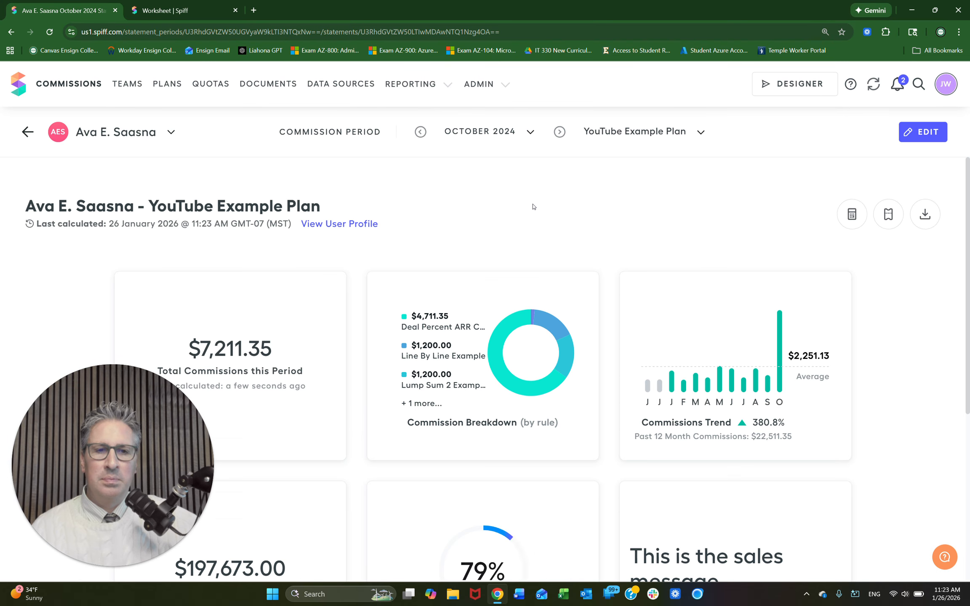
Open getemoji.com in a new browser tab and copy the beaming face emoji 😁 from the Smileys section
{"action": "scroll", "coordinate": [610, 244], "scroll_direction": "down", "scroll_amount": 1}
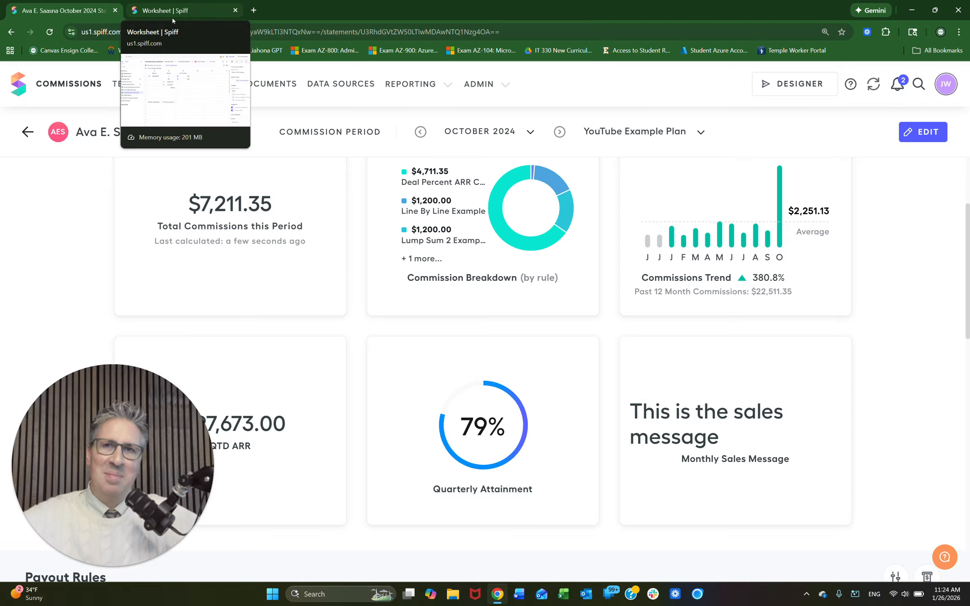
{"action": "left_click", "coordinate": [254, 10]}
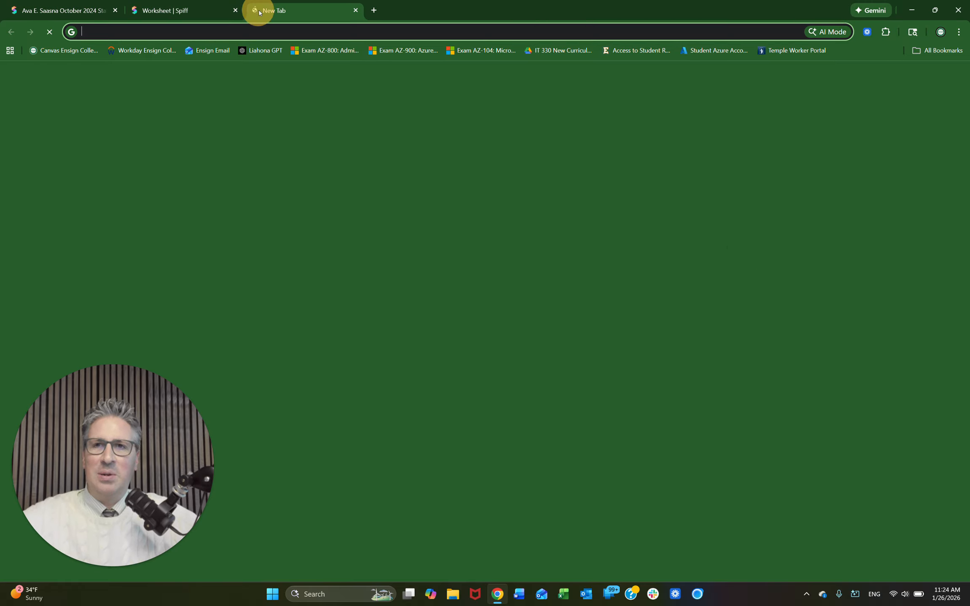
{"action": "type", "text": "getemoji.com"}
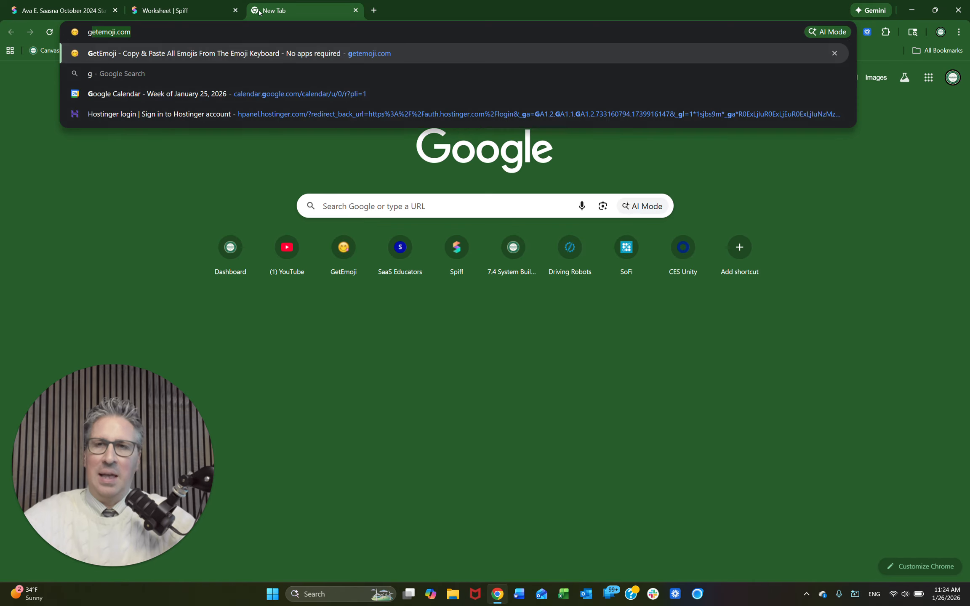
{"action": "key", "text": "Return"}
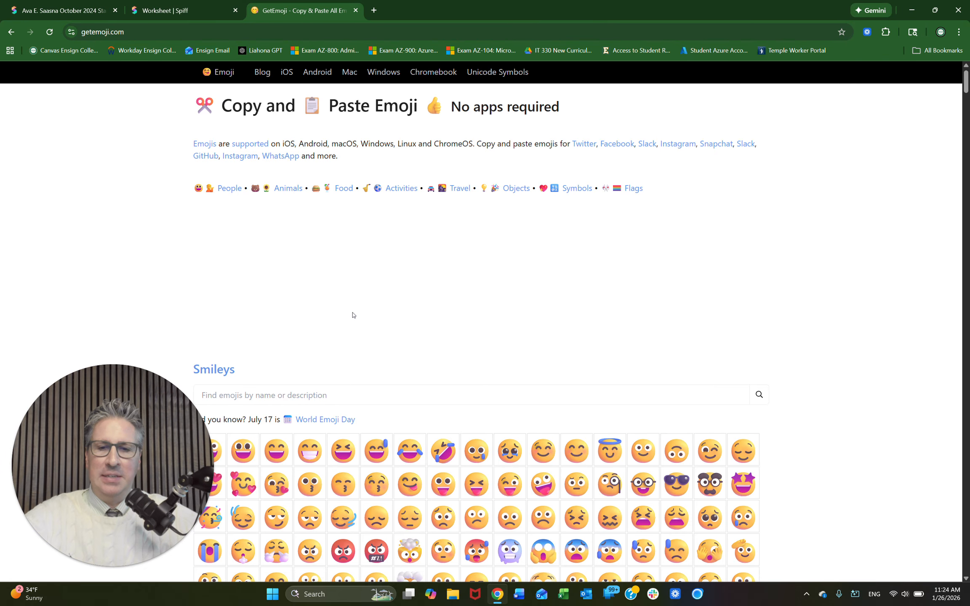
{"action": "scroll", "coordinate": [383, 289], "scroll_direction": "down", "scroll_amount": 3}
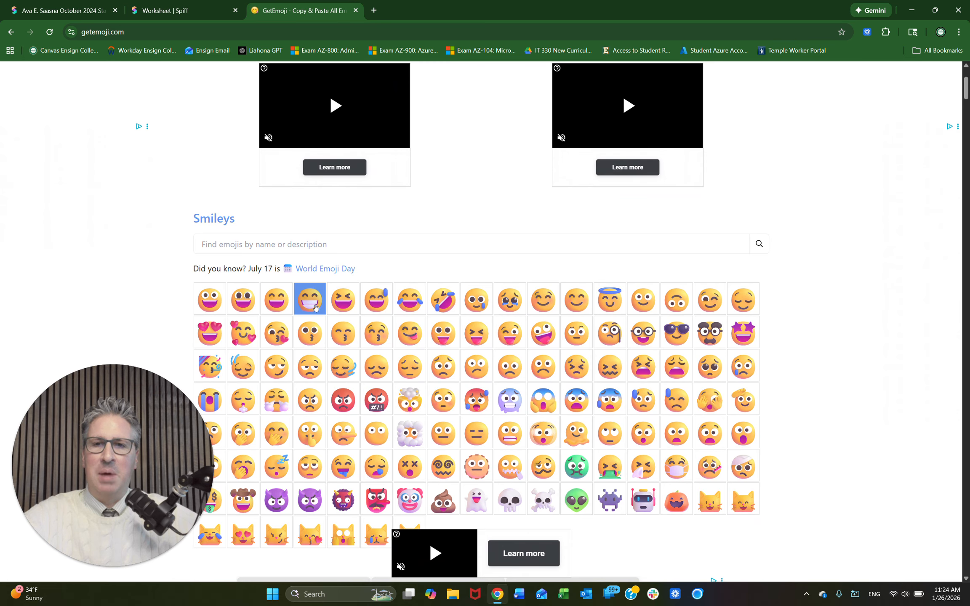
{"action": "left_click", "coordinate": [306, 244]}
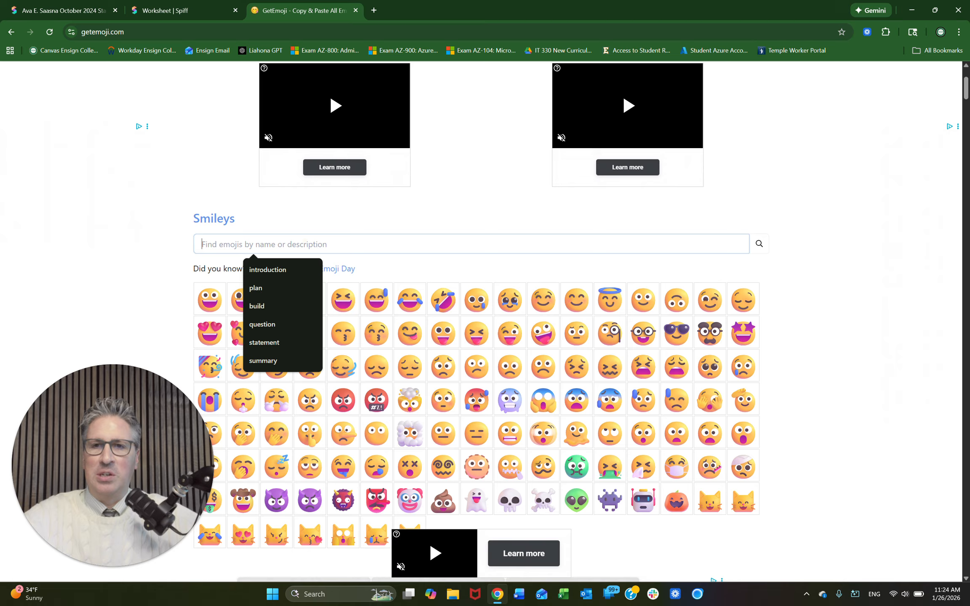
{"action": "left_click", "coordinate": [381, 271]}
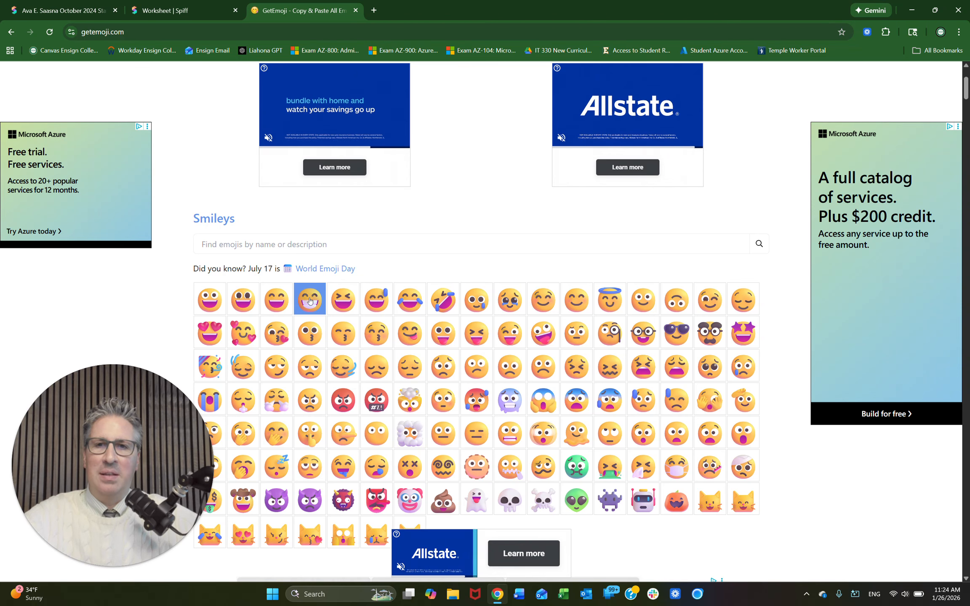
{"action": "left_click", "coordinate": [312, 303]}
Switch to the YouTubeExample_Worksheet and append the copied 😁 emoji to the YouTubeSalesMessage text, making it "This is the sales message 😁"
{"action": "left_click", "coordinate": [182, 10]}
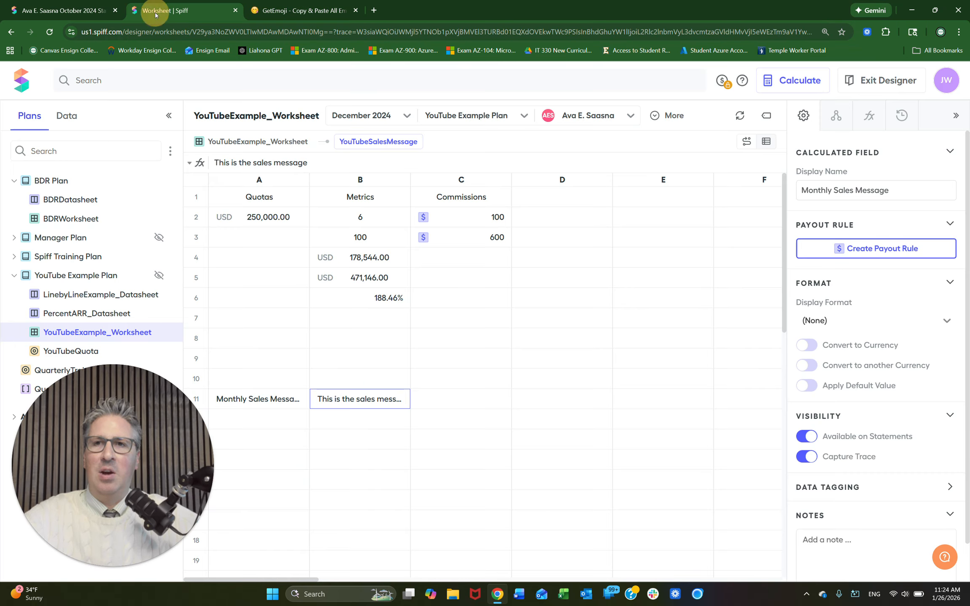
{"action": "left_click", "coordinate": [392, 398]}
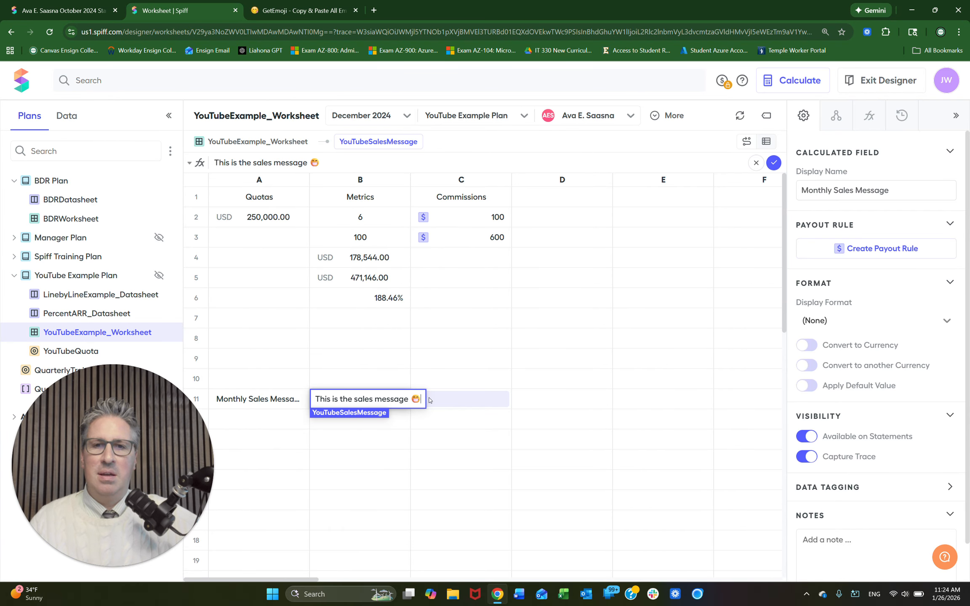
{"action": "left_click", "coordinate": [777, 165]}
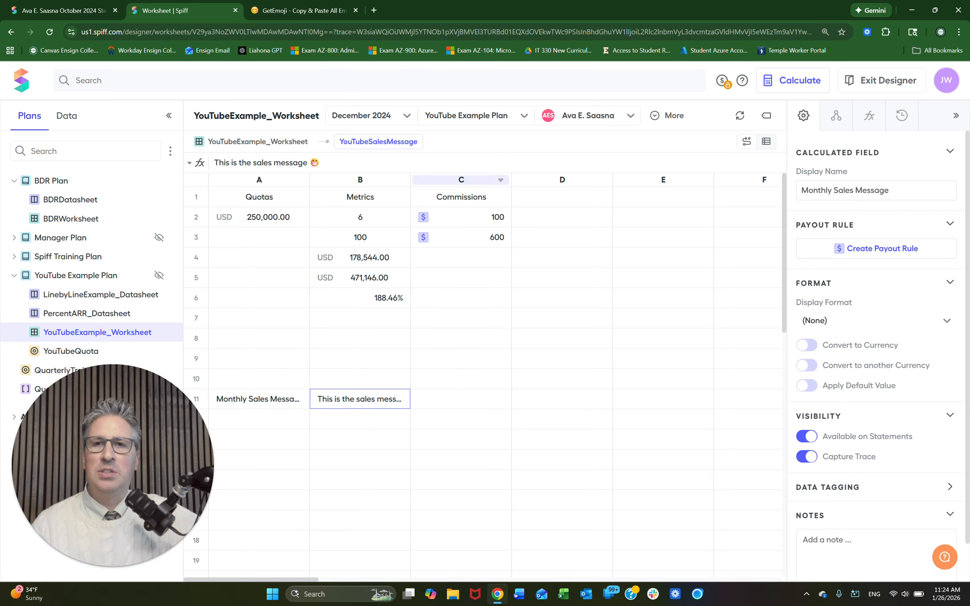
Return to the October 2024 statement and refresh it to update the Monthly Sales Message tile with the emoji
{"action": "left_click", "coordinate": [64, 10]}
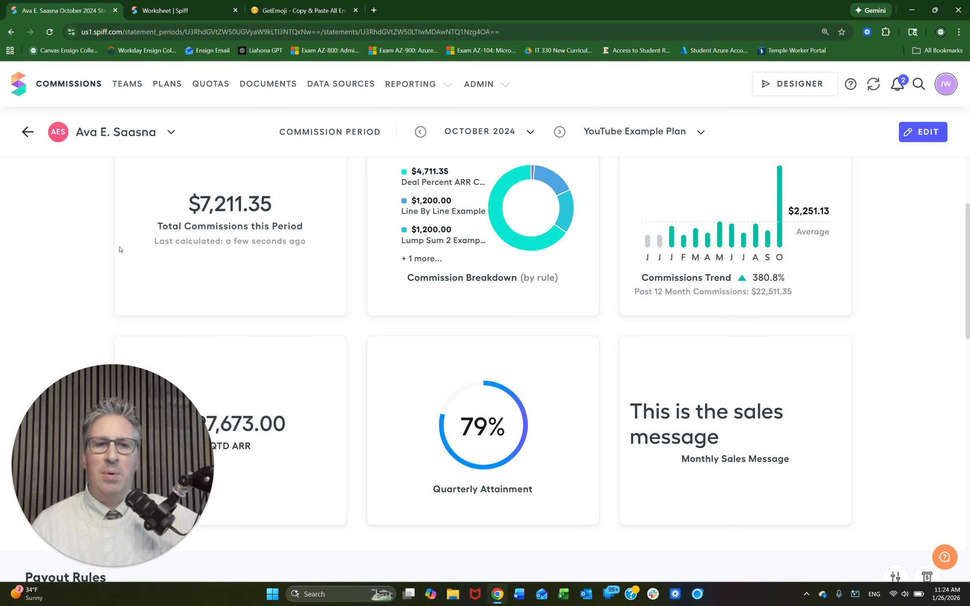
{"action": "scroll", "coordinate": [298, 214], "scroll_direction": "up", "scroll_amount": 3}
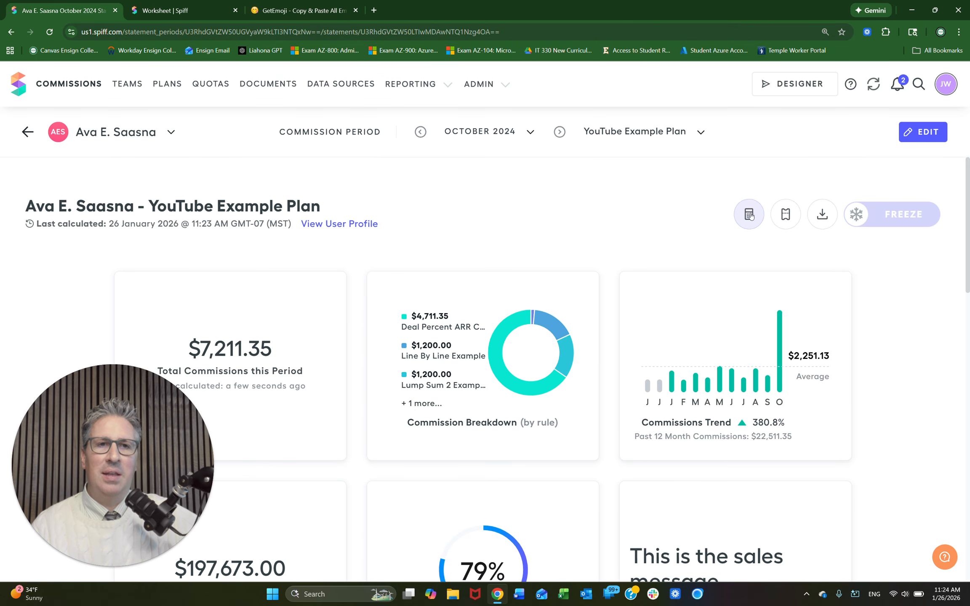
{"action": "left_click", "coordinate": [50, 32]}
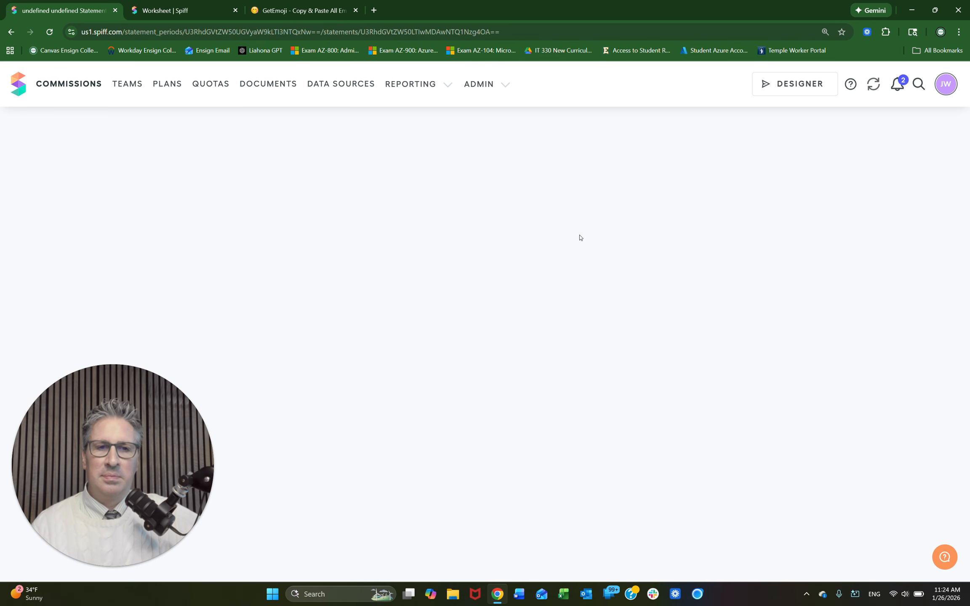
{"action": "scroll", "coordinate": [579, 238], "scroll_direction": "down", "scroll_amount": 5}
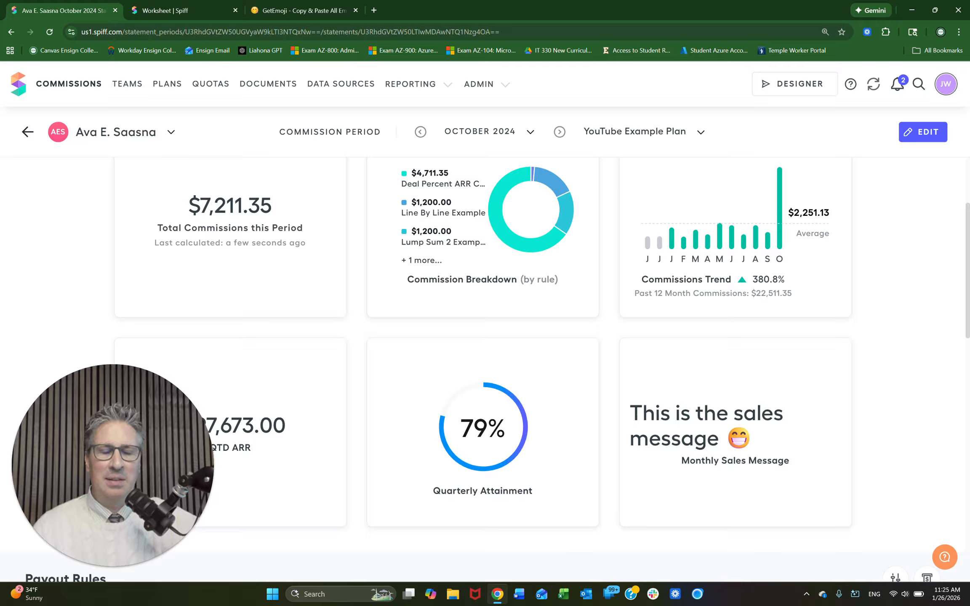
{"action": "double_click", "coordinate": [144, 471]}
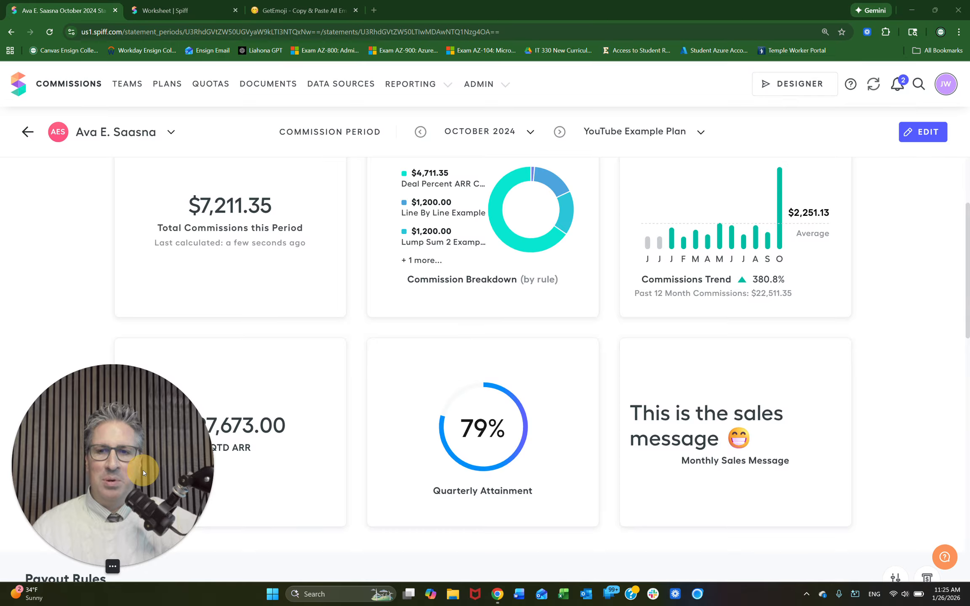